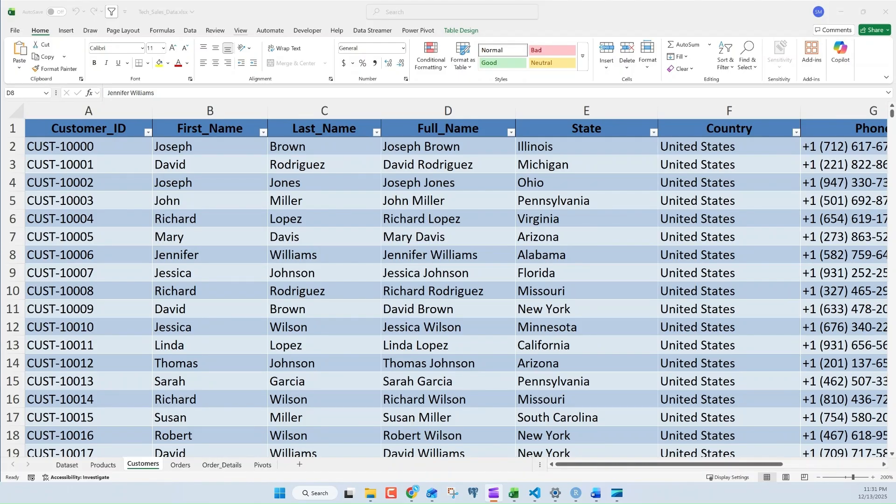
Examine all the columns of the sales table on the Dataset sheet, from Detail_ID to Total_Amount.
left_click(64, 466)
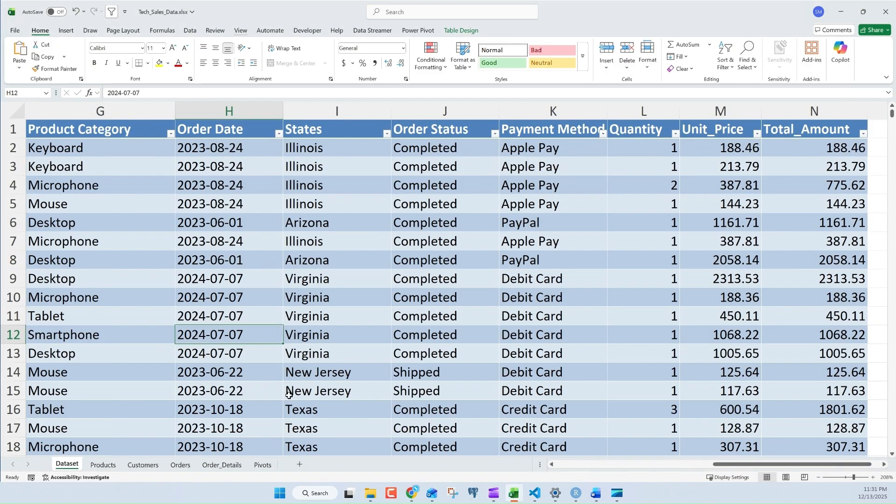
left_click_drag(733, 465, 345, 464)
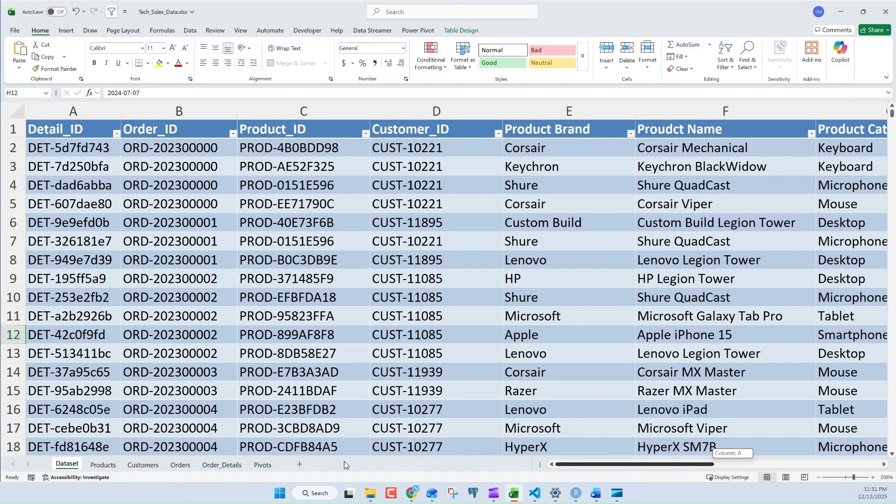
left_click_drag(344, 462, 662, 456)
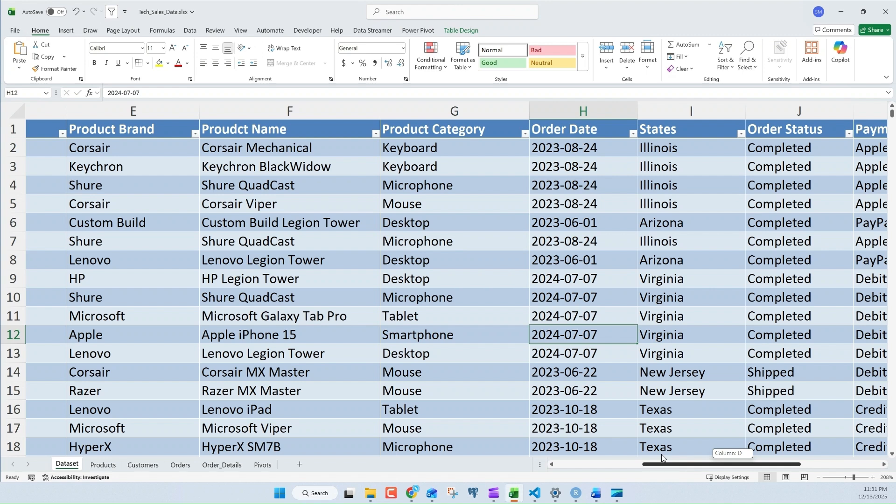
left_click_drag(661, 456, 661, 455)
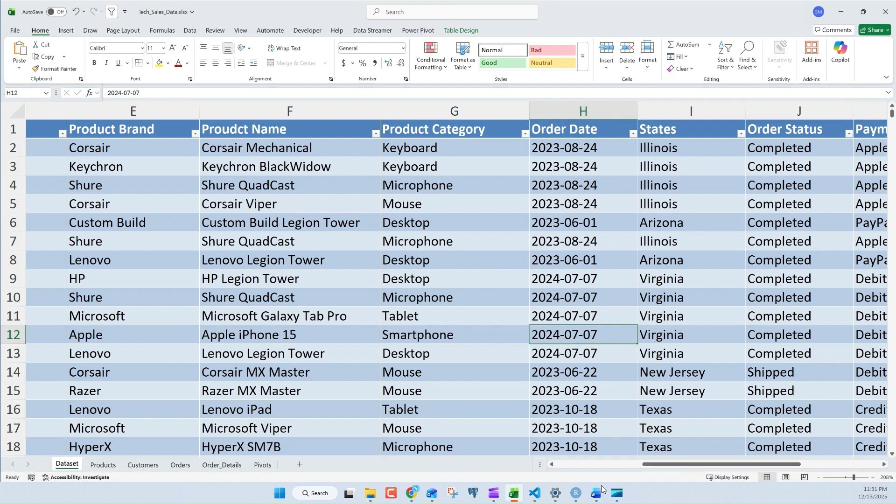
mouse_move(593, 494)
left_click_drag(676, 465, 522, 456)
left_click(161, 185)
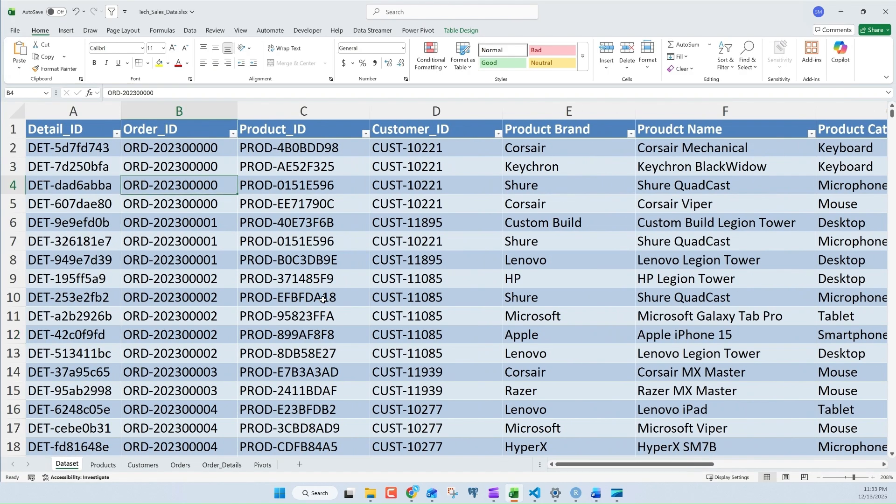
left_click_drag(638, 465, 191, 388)
Copy the entire Dataset table including its headers and paste it as plain values at A1 of a new worksheet.
left_click(36, 125)
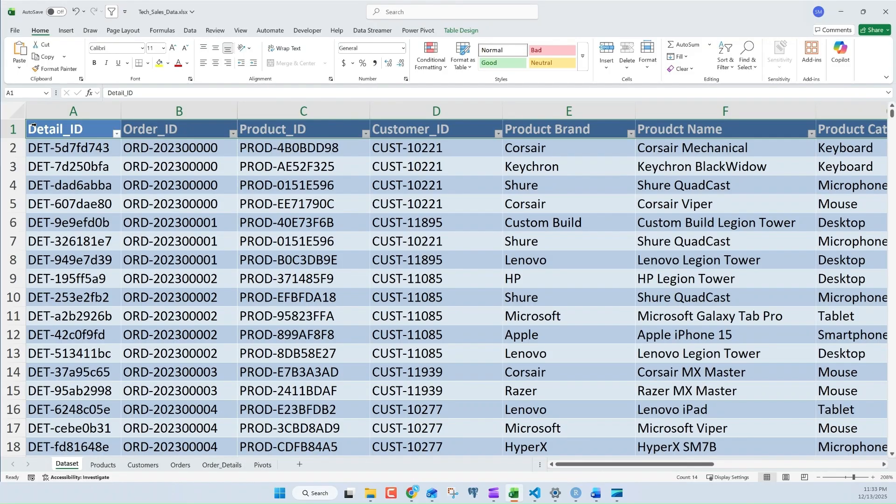
key("ctrl+shift+Down")
key("ctrl+c")
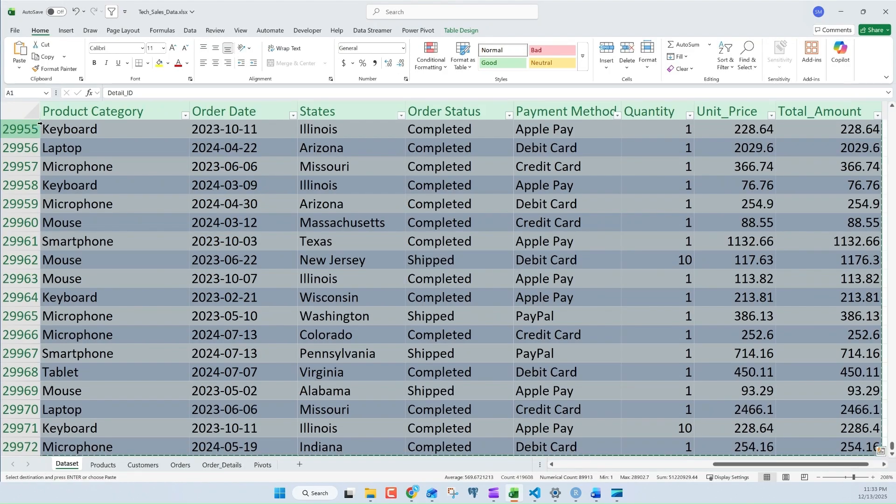
left_click(299, 464)
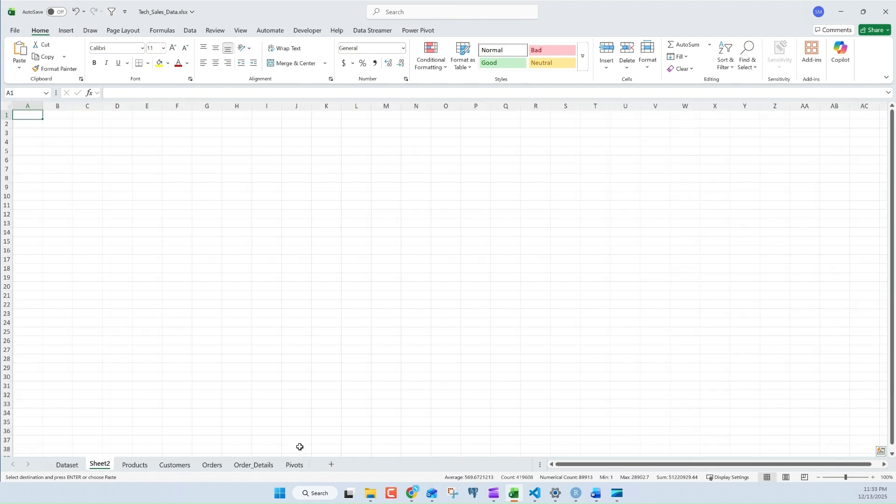
right_click(33, 115)
left_click(70, 181)
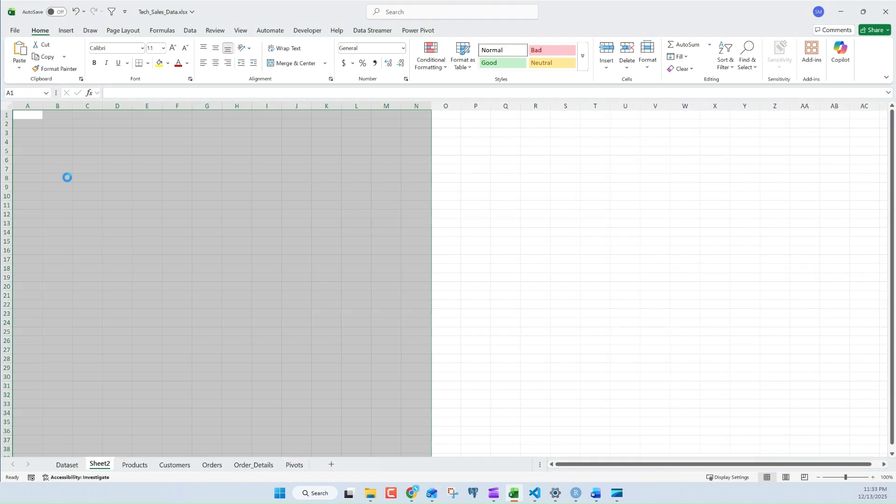
left_click(123, 216)
left_click(218, 279)
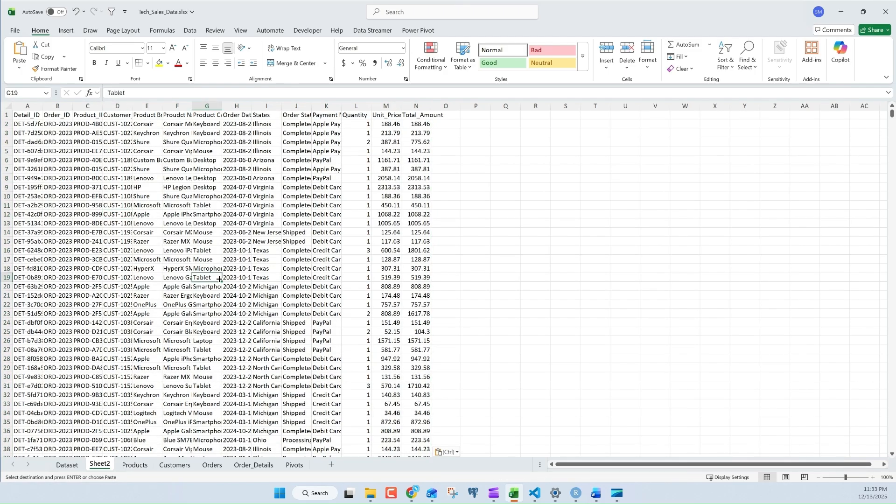
Compare the unformatted data range on Sheet2 with the formatted table on the Dataset sheet.
left_click(289, 268)
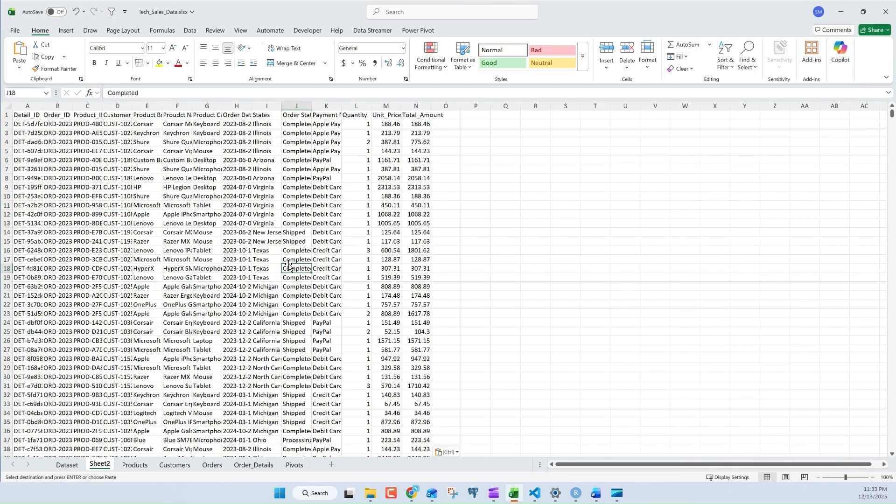
left_click(174, 240)
left_click(144, 277)
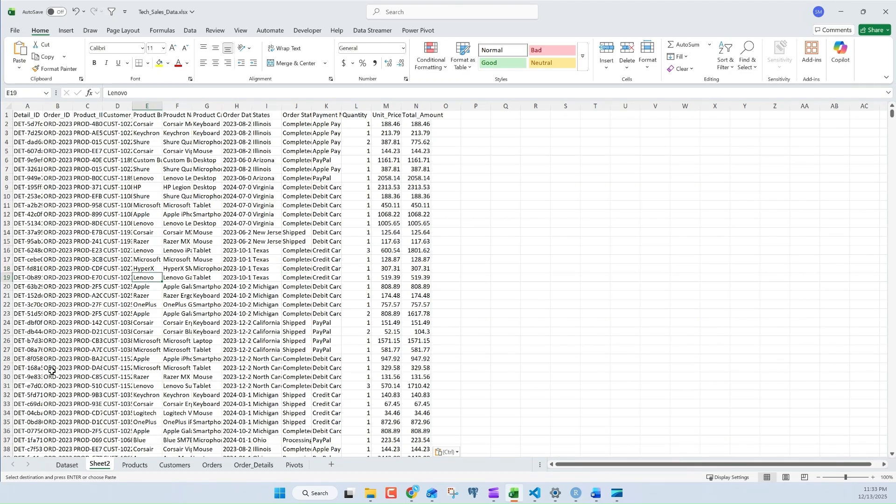
left_click(66, 468)
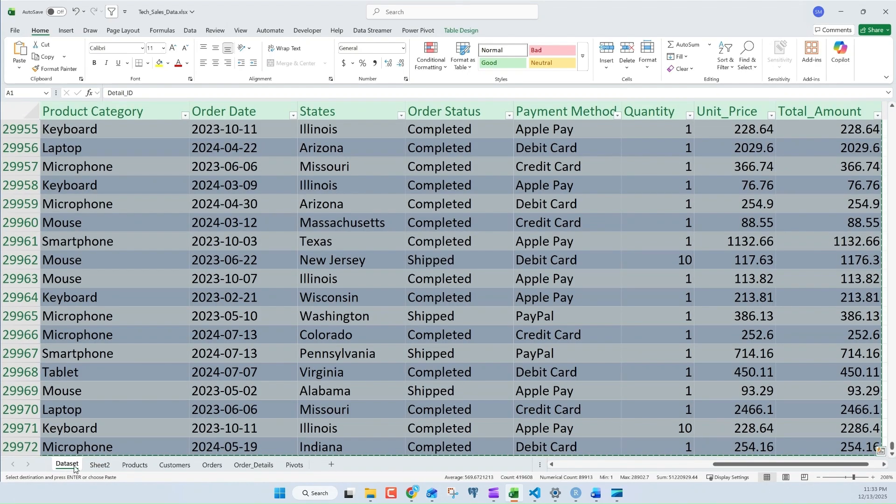
left_click(94, 466)
left_click(97, 271)
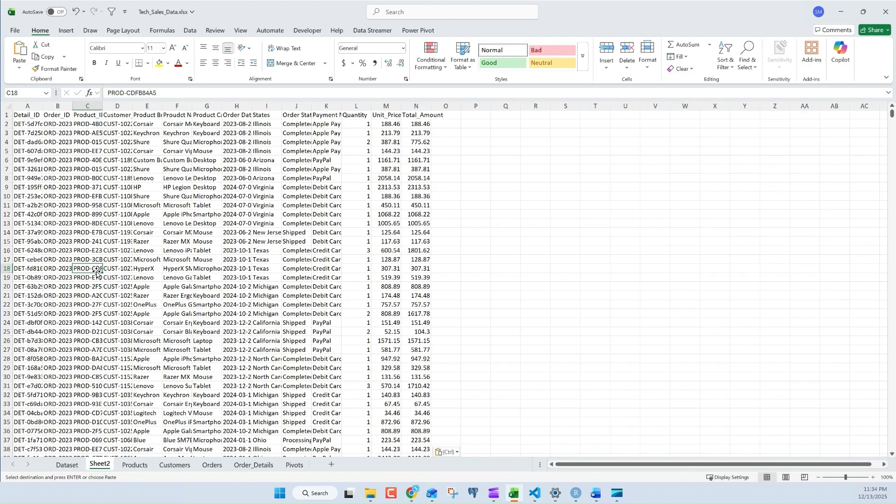
key("ctrl+Page_Up")
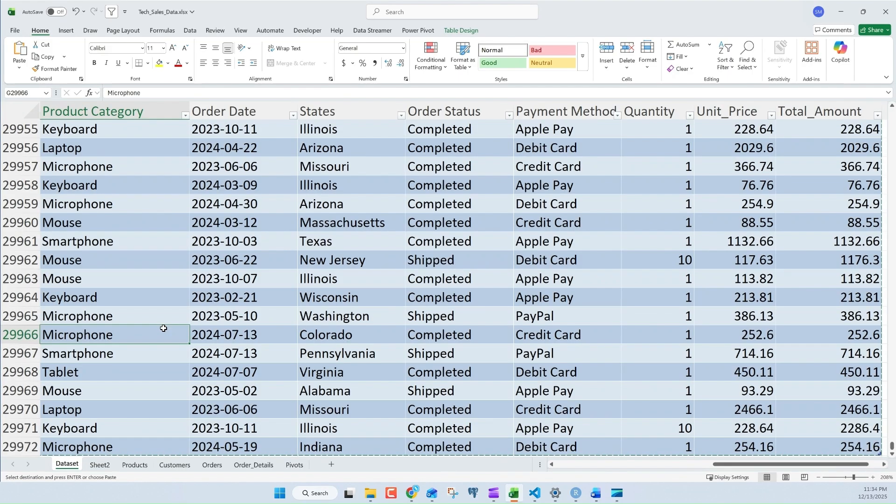
Look through the Dataset table's records from the last rows back up to the header row.
scroll(164, 328, "up", 19)
scroll(164, 328, "up", 6)
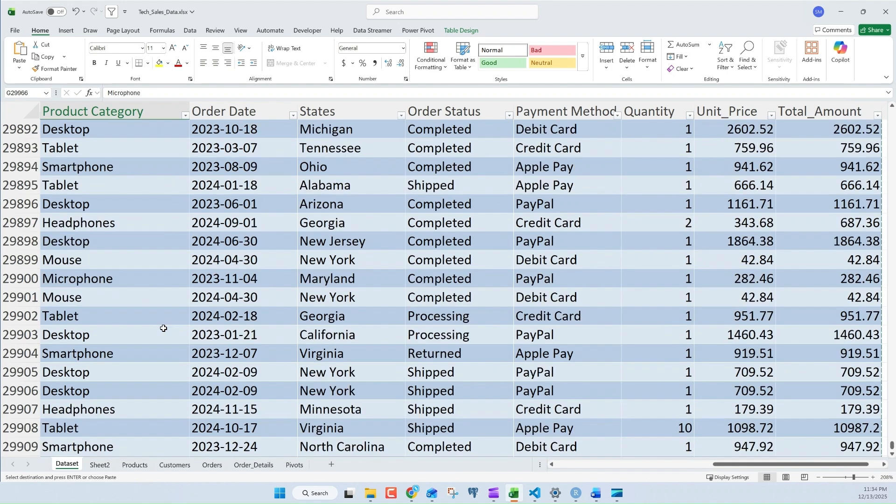
left_click(192, 313)
scroll(190, 314, "up", 6)
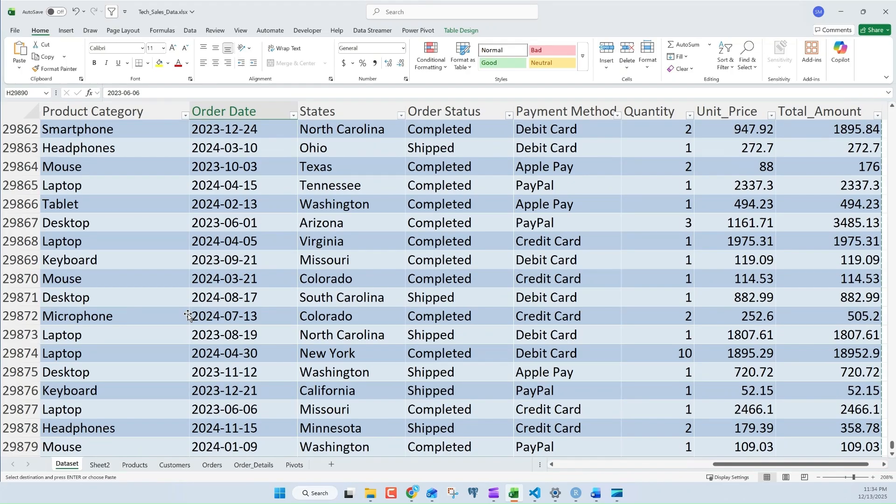
scroll(188, 316, "up", 1)
left_click(293, 276)
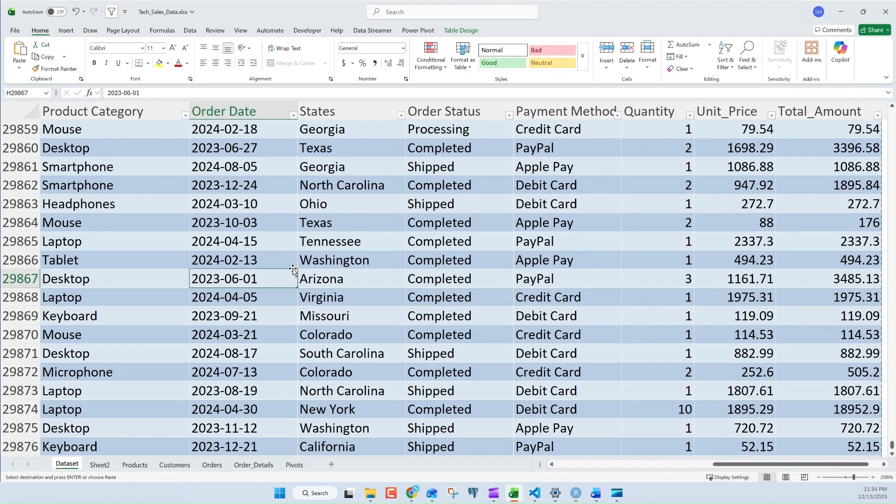
scroll(253, 245, "up", 20)
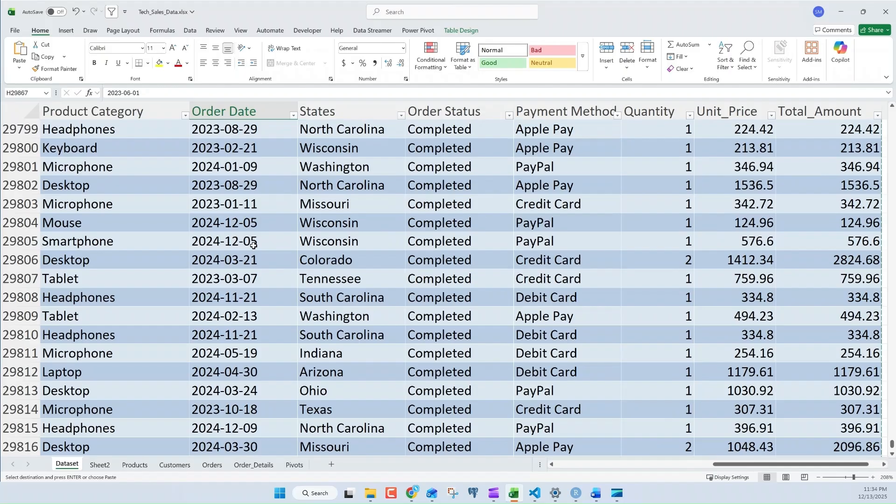
scroll(253, 245, "up", 5)
left_click(148, 176)
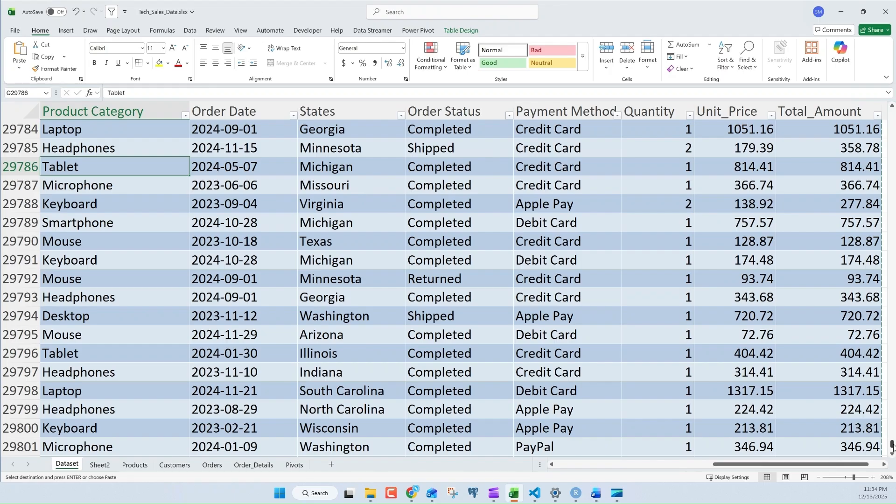
left_click_drag(891, 445, 892, 113)
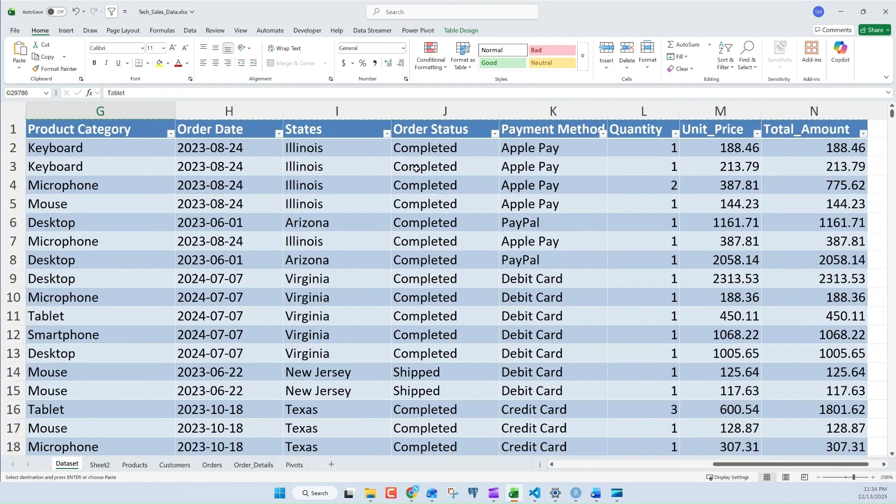
left_click(367, 184)
left_click(227, 341)
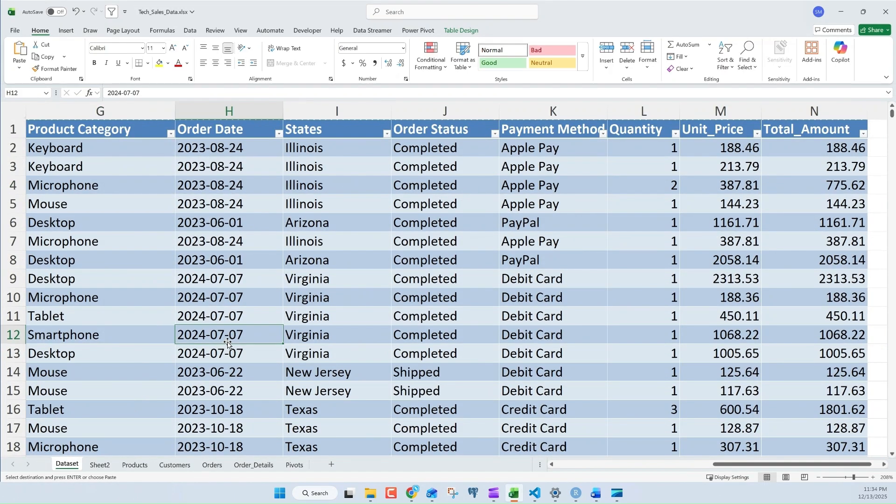
left_click(339, 206)
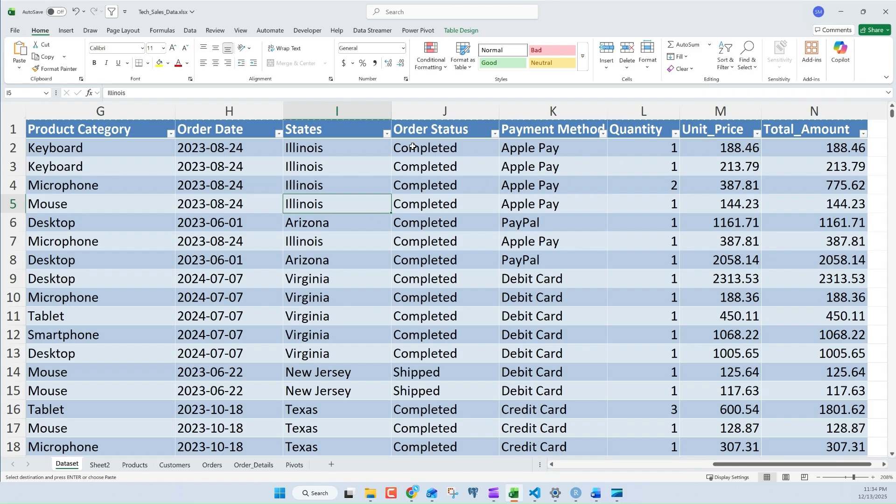
Inspect the table design settings and the table names assigned on the Dataset and Products sheets.
left_click(467, 30)
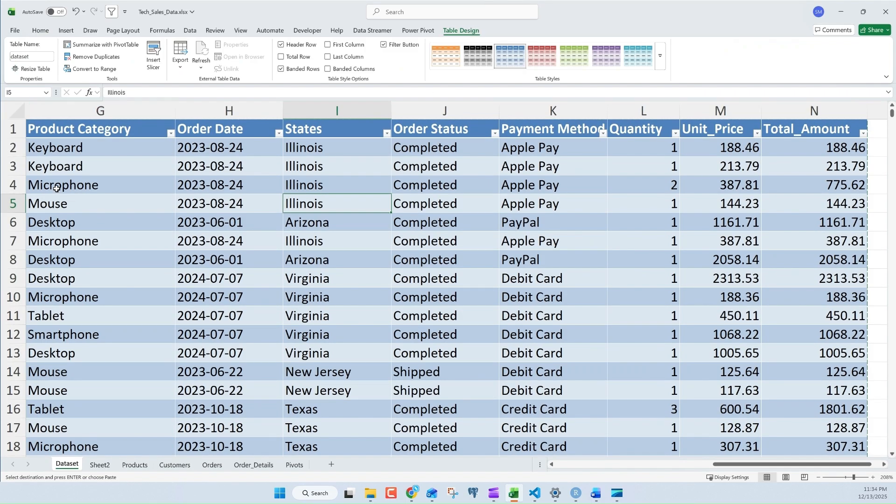
left_click(96, 220)
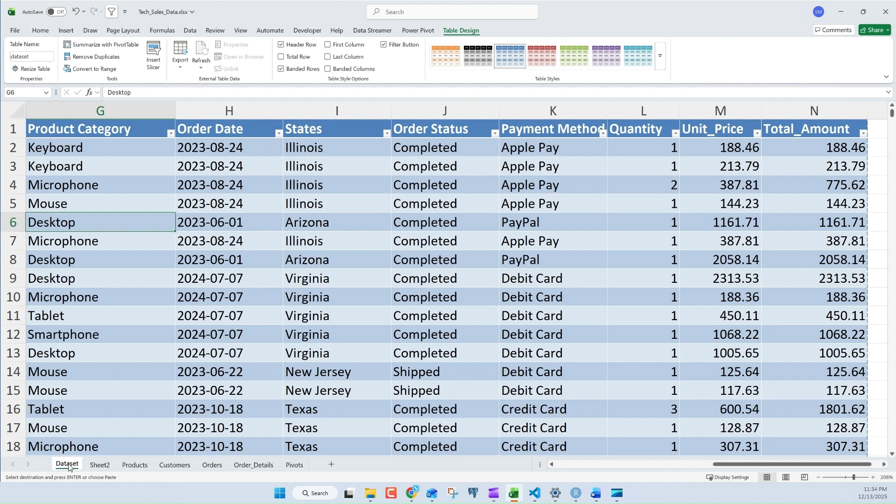
left_click(35, 57)
left_click(37, 54)
left_click_drag(42, 56, 2, 51)
left_click(135, 465)
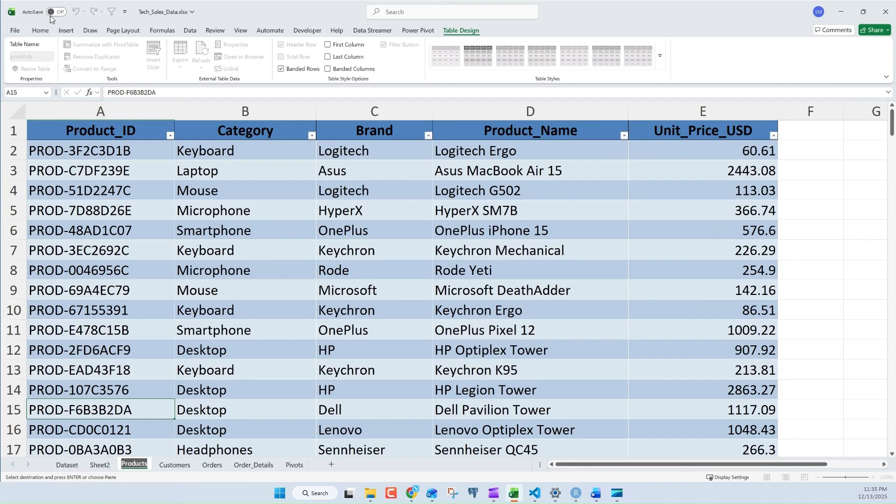
left_click(222, 410)
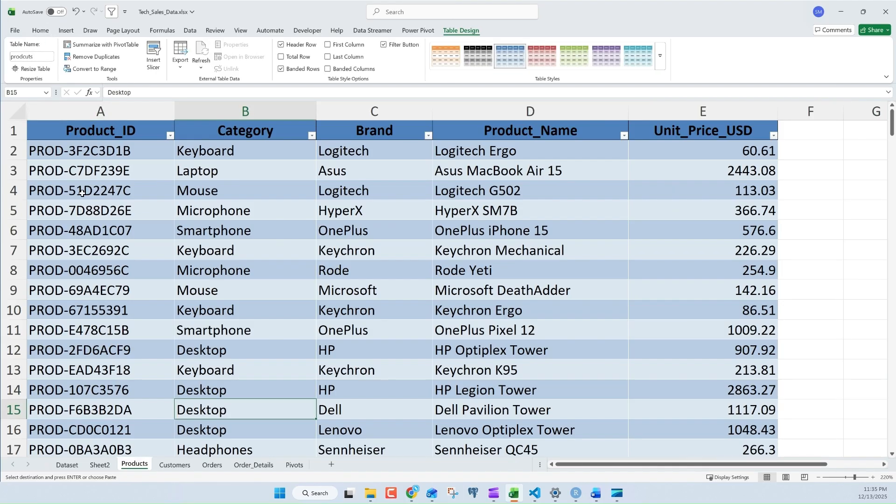
left_click(46, 54)
Convert the data range $A$1:$N$29972 on Sheet2 into a table with headers and check its table name.
left_click(100, 465)
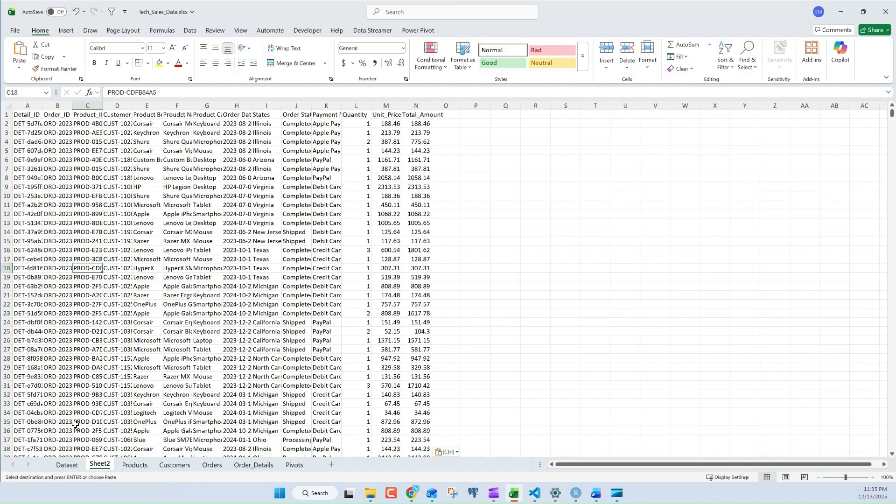
left_click(117, 232)
left_click(117, 257)
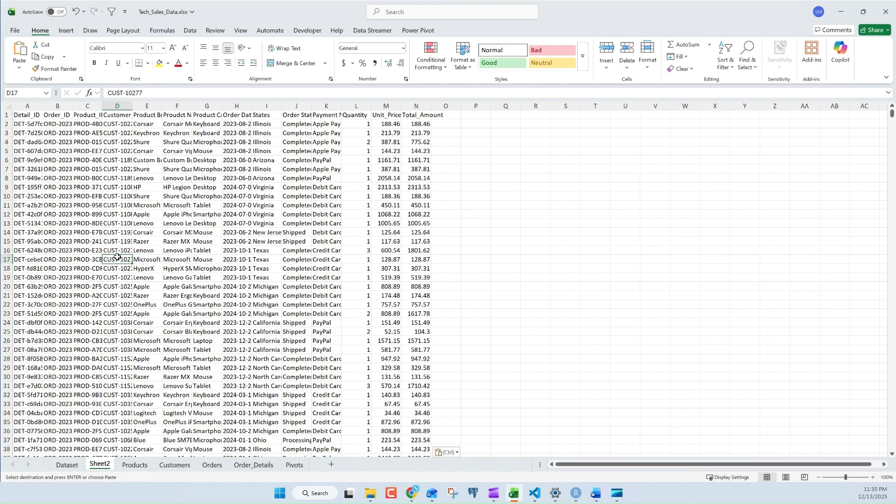
left_click(109, 231)
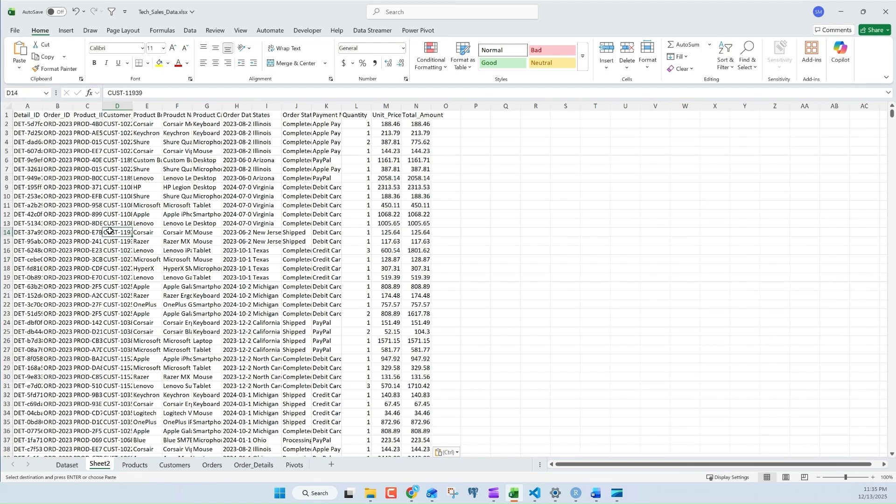
key("ctrl+t")
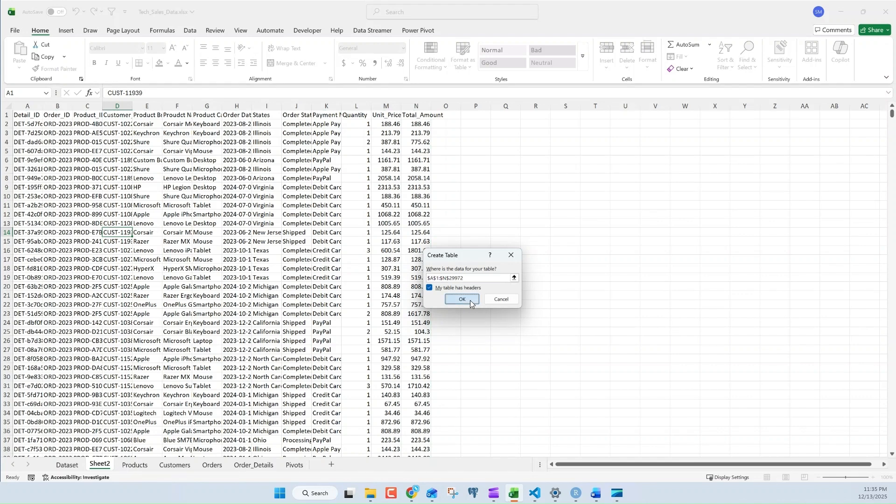
left_click(470, 301)
left_click(219, 215)
left_click(42, 178)
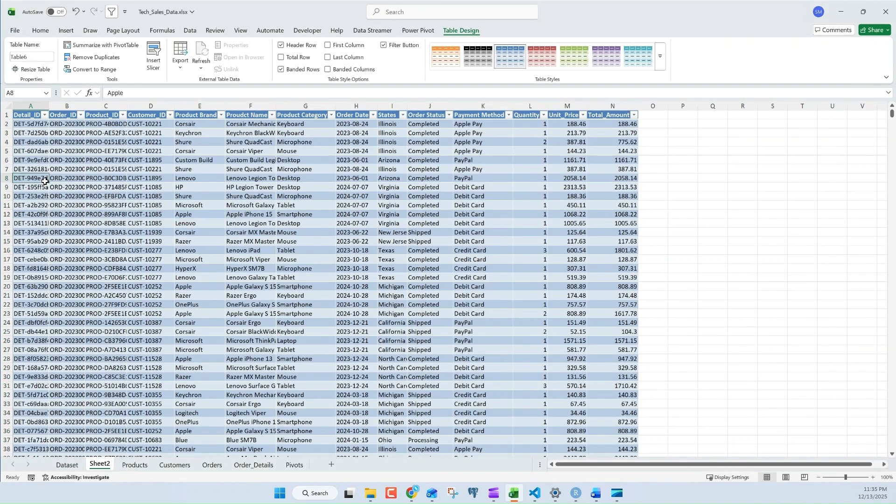
left_click(33, 57)
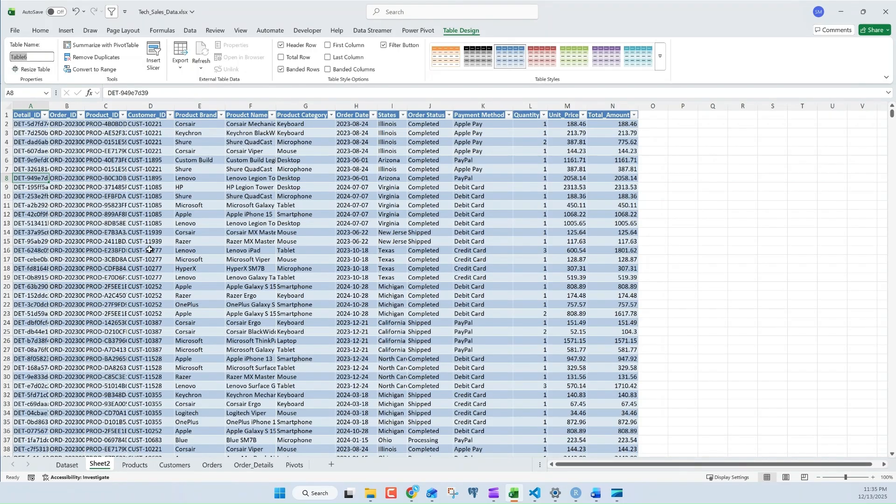
left_click(177, 276)
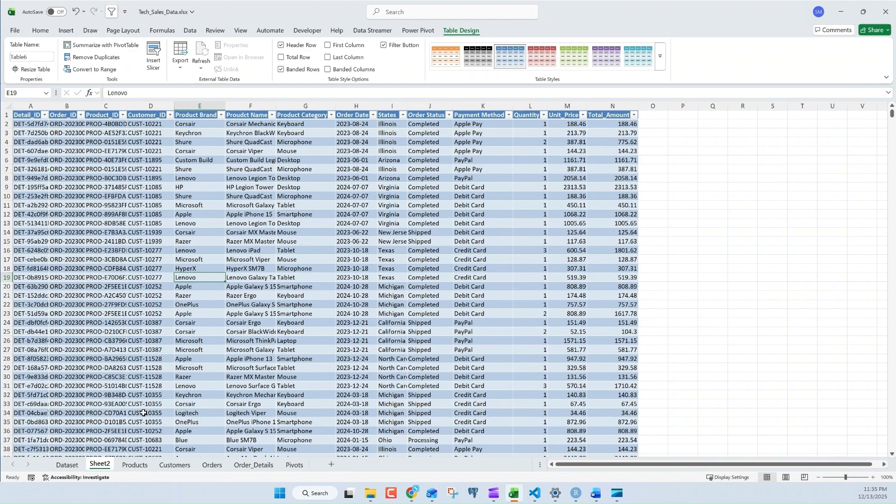
double_click(99, 465)
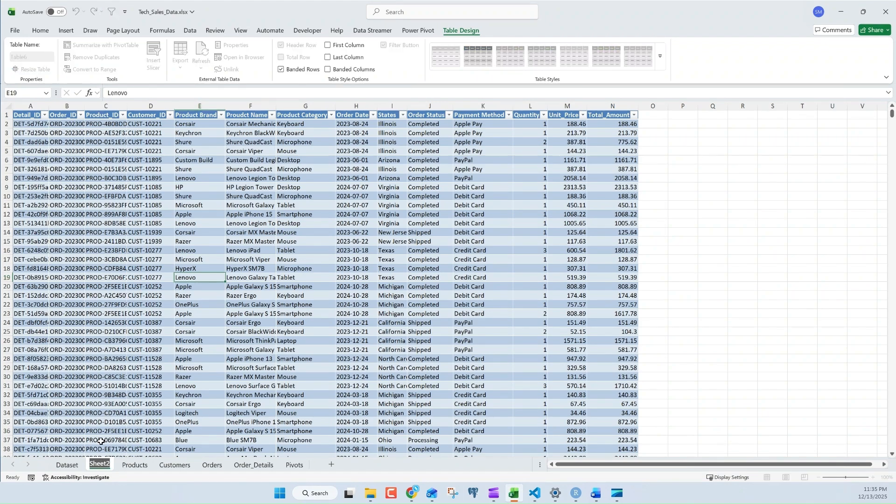
left_click(100, 339)
left_click(28, 58)
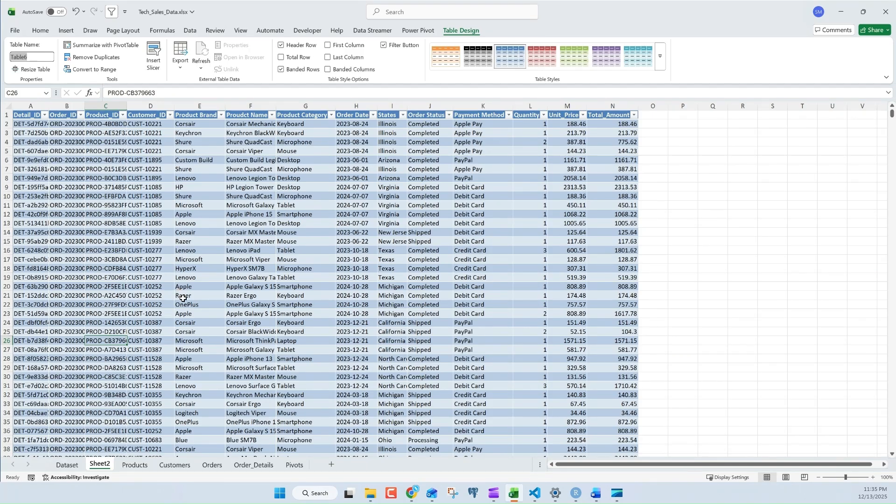
left_click(526, 302)
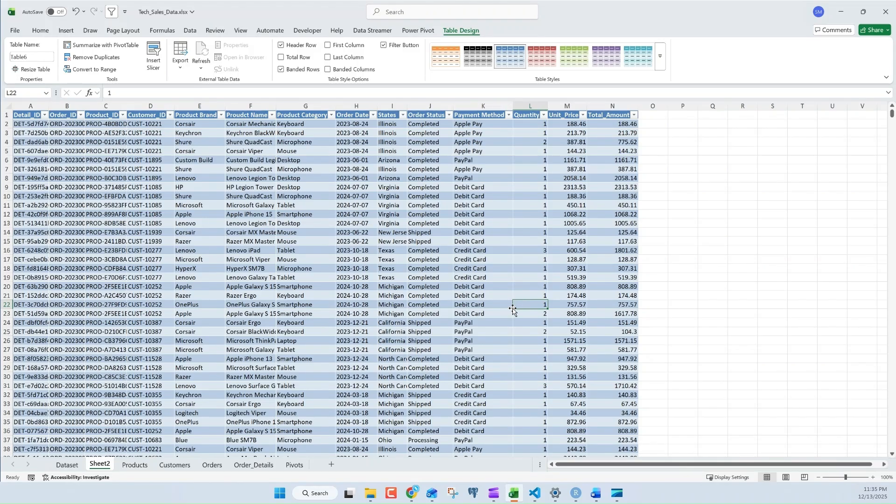
left_click(250, 360)
left_click(125, 251)
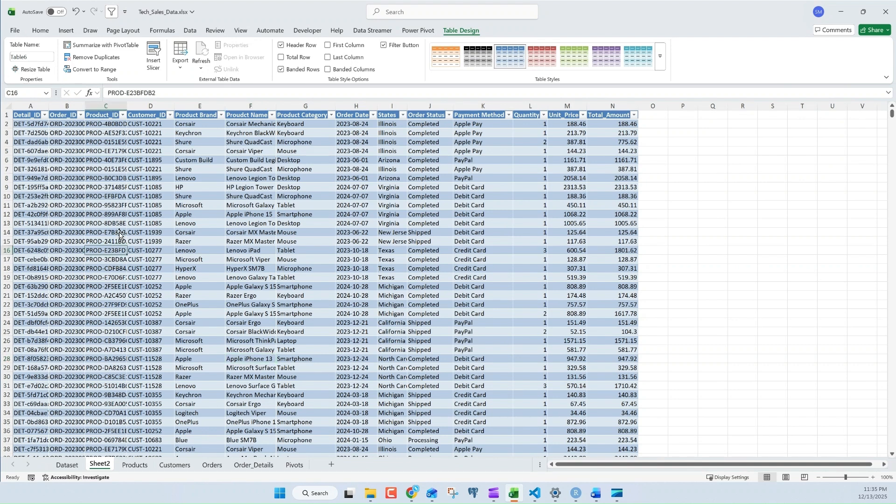
Convert the table on Sheet2 back to a normal range.
left_click(133, 222)
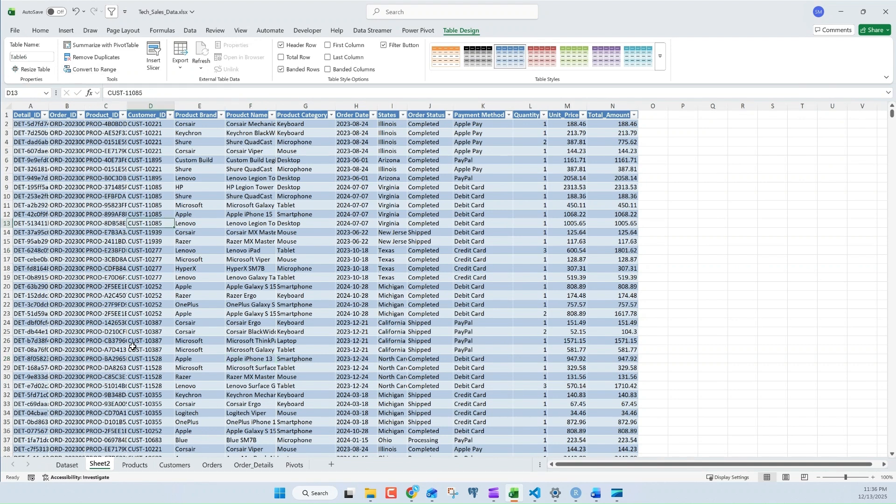
left_click(93, 70)
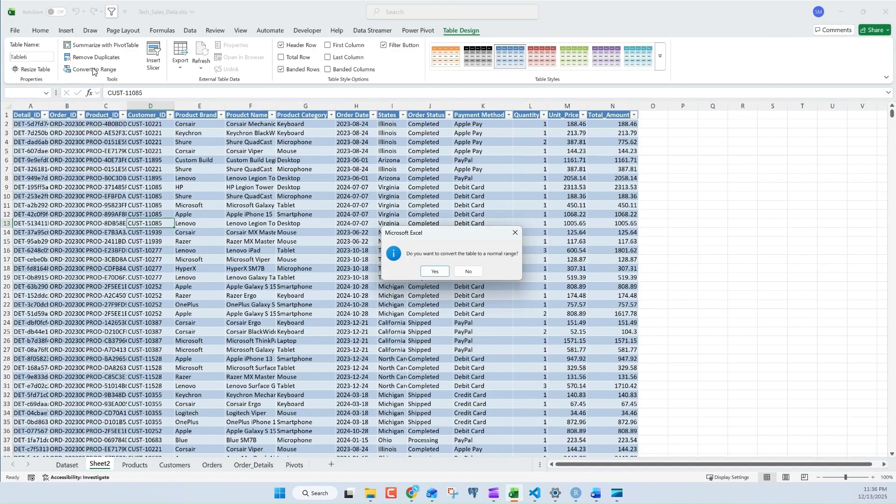
left_click(427, 270)
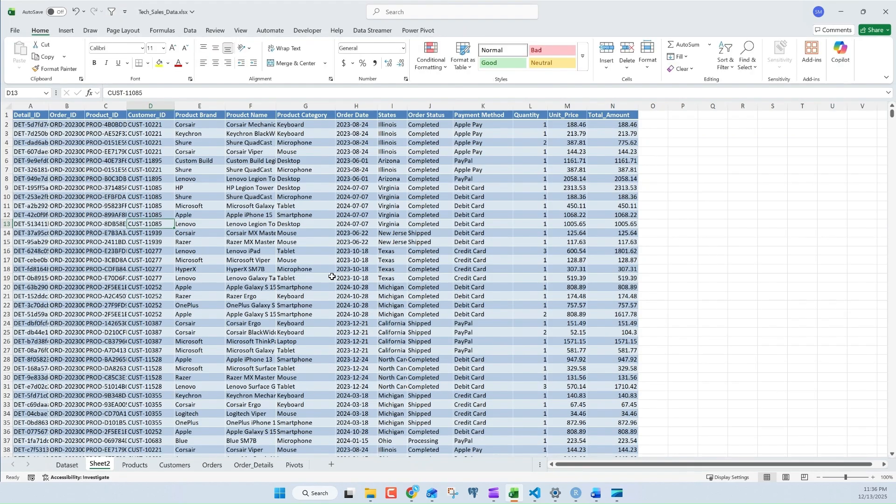
left_click(331, 276)
left_click(314, 239)
left_click(420, 251)
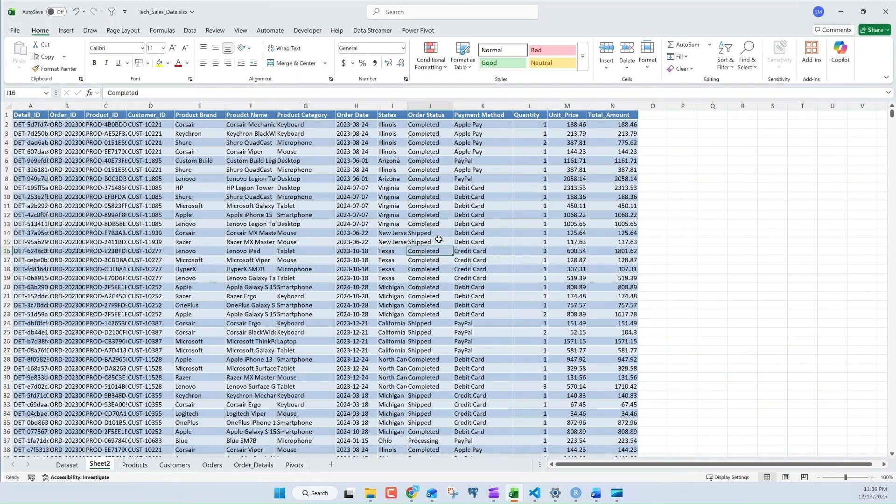
left_click(351, 196)
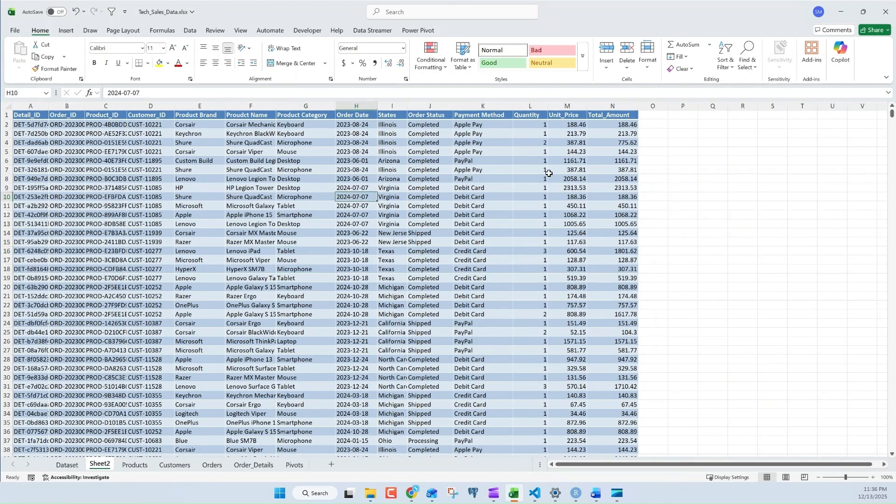
left_click(169, 221)
left_click(199, 297)
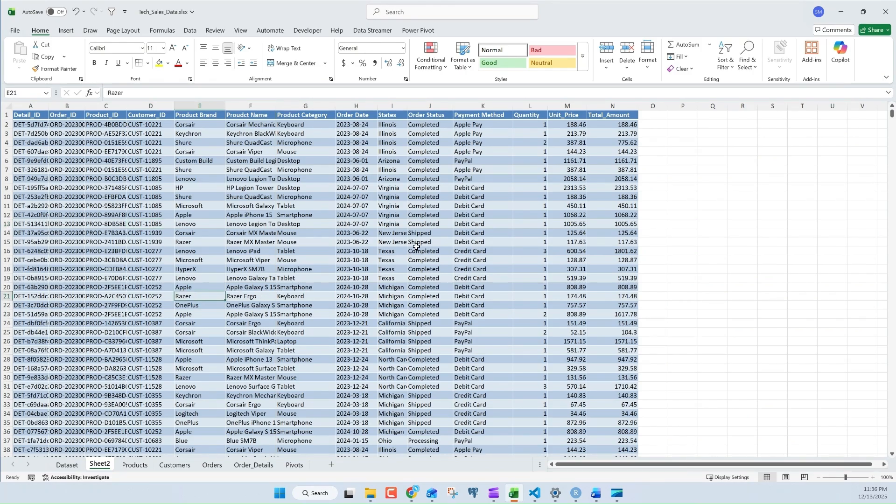
left_click(349, 252)
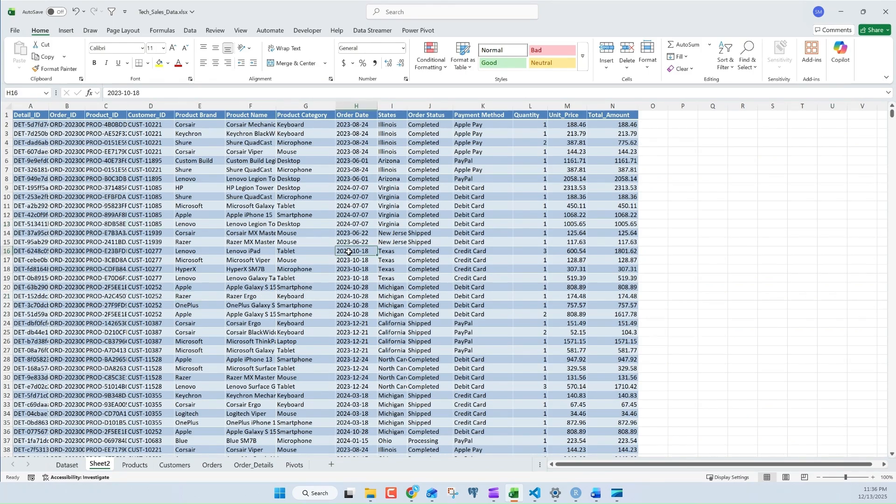
Compare the table design options available on the Dataset sheet with those available for the plain range on Sheet2.
left_click(69, 469)
left_click(266, 352)
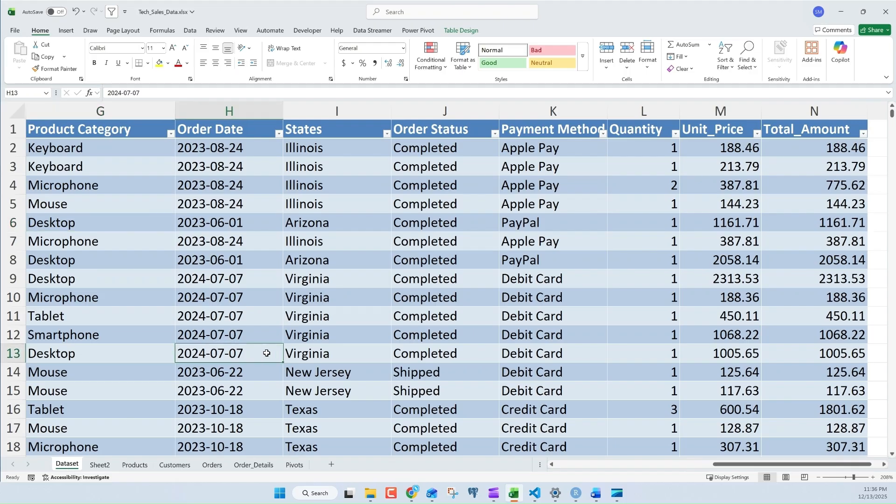
left_click(455, 31)
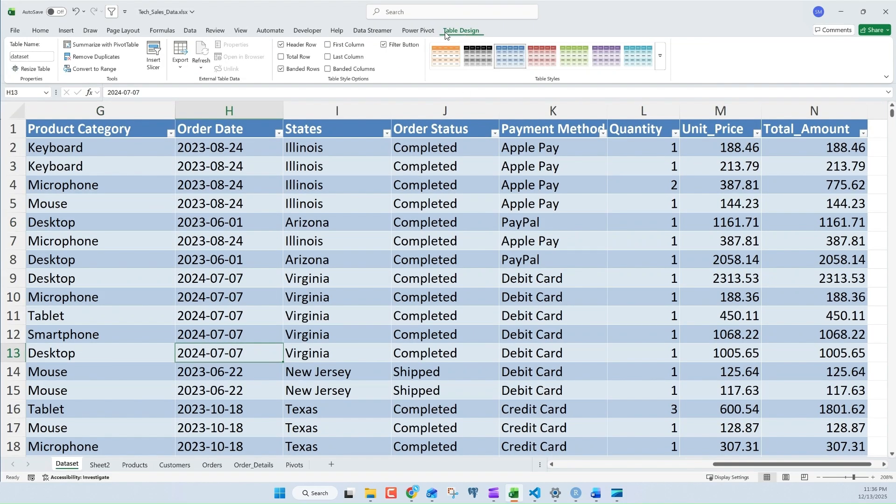
left_click(100, 466)
left_click(100, 206)
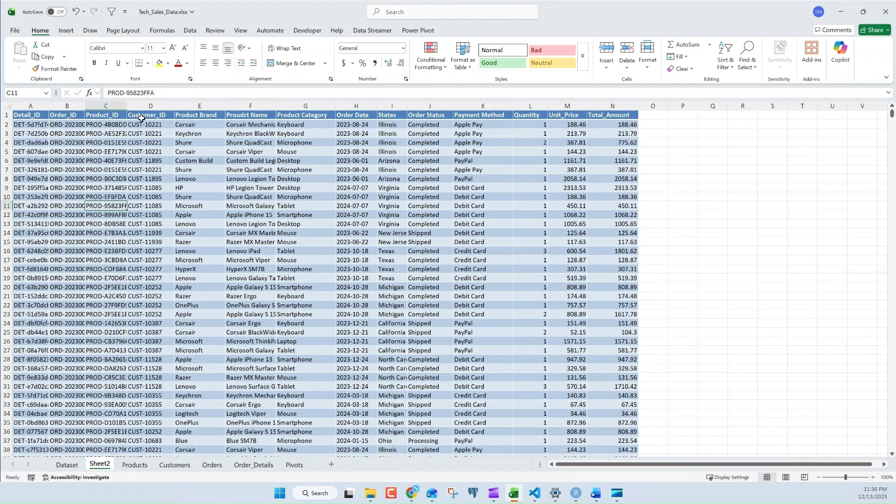
left_click(312, 276)
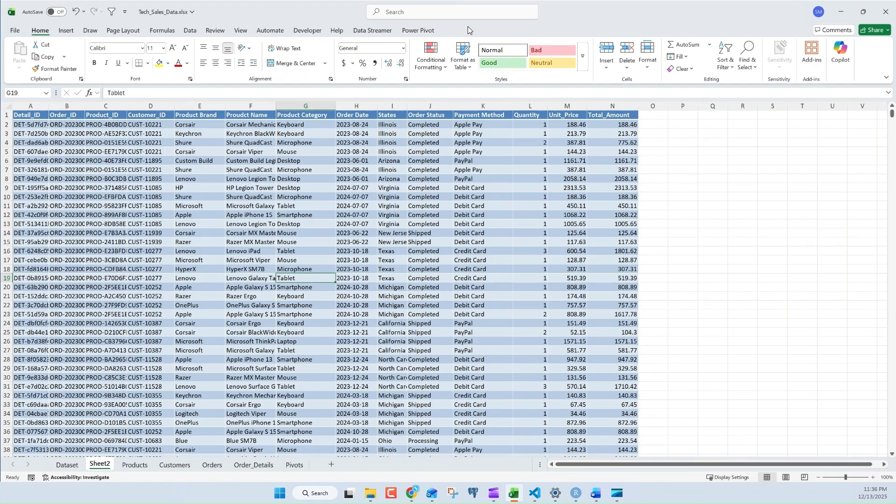
left_click(269, 216)
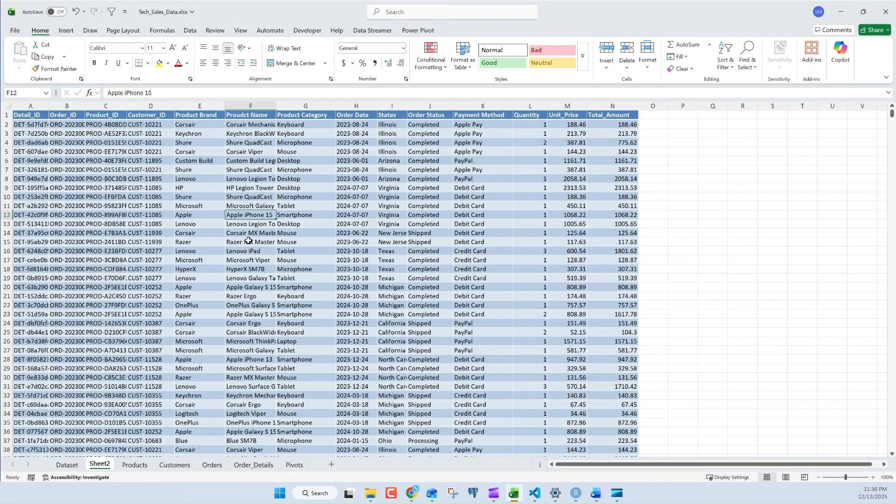
left_click(268, 243)
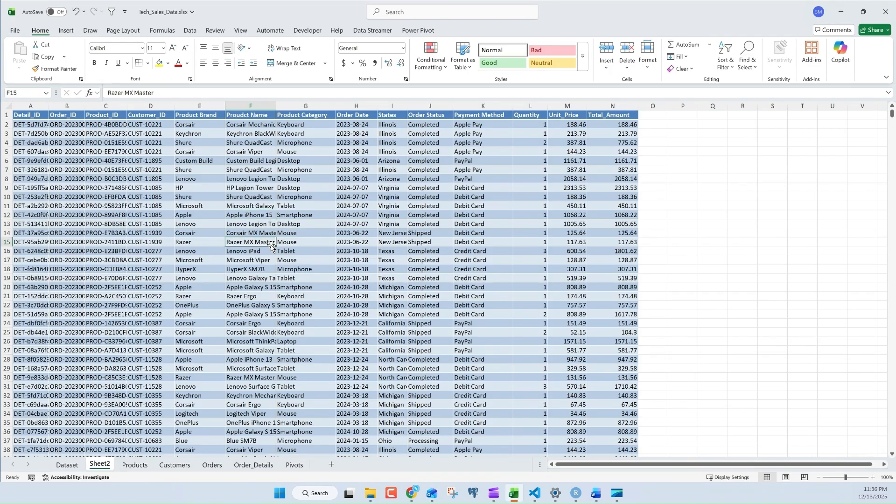
left_click(303, 279)
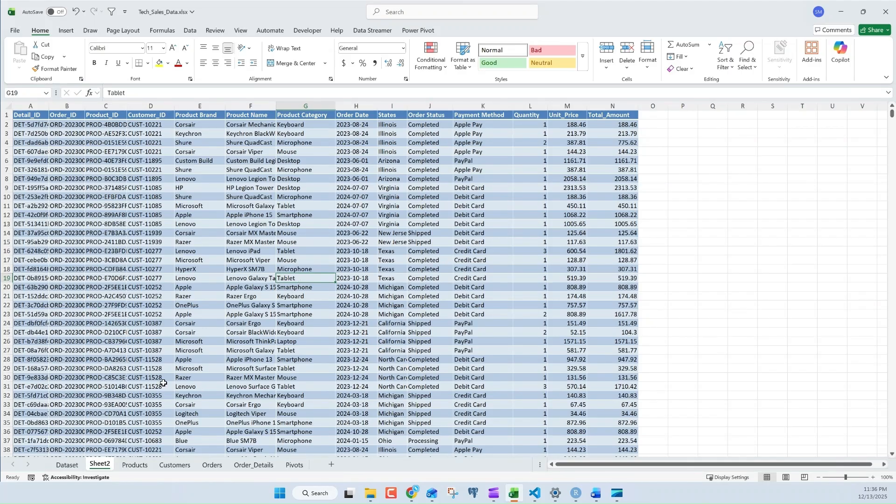
left_click(144, 287)
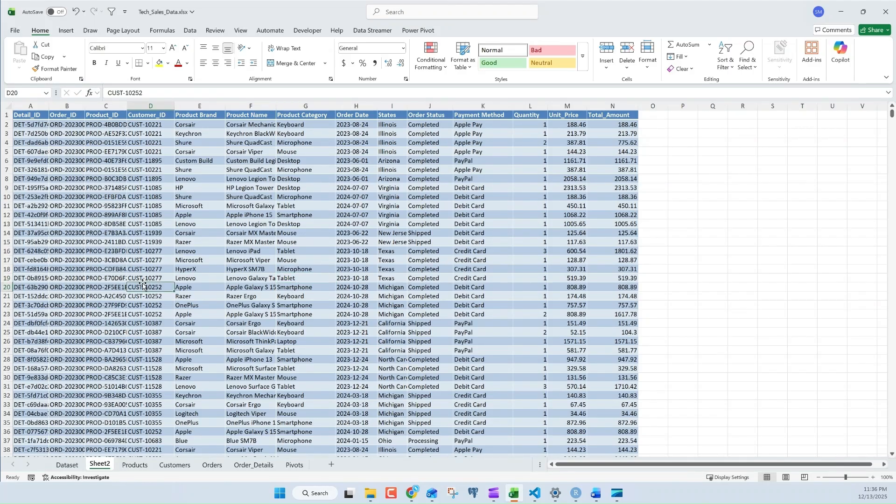
Widen the Detail_ID and Order_ID columns on Sheet2 to fit their contents.
double_click(46, 105)
left_click(103, 188)
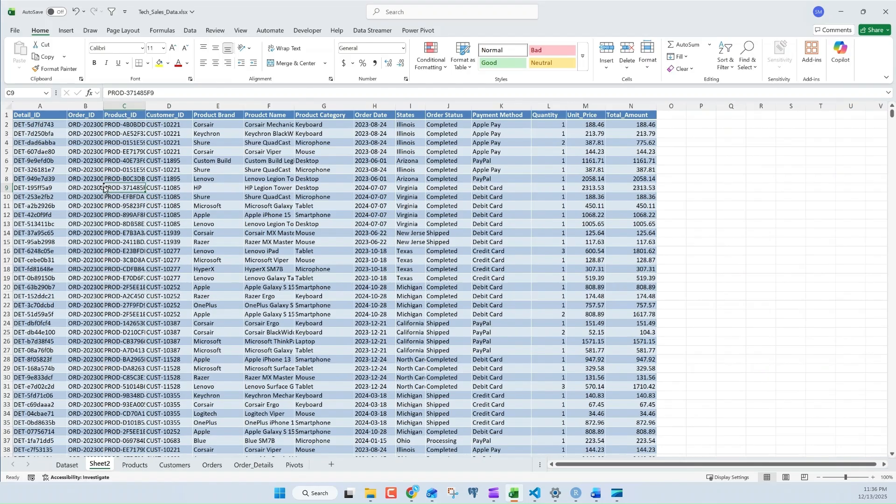
left_click(93, 152)
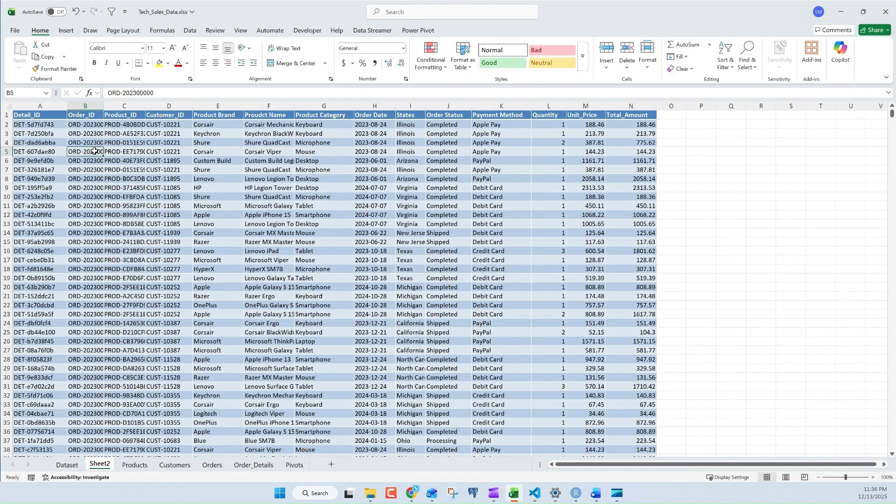
left_click_drag(106, 104, 107, 103)
double_click(106, 103)
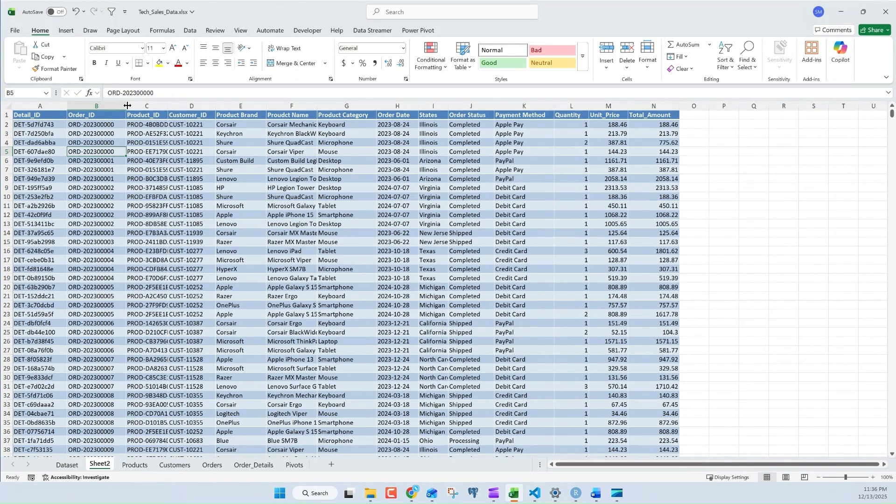
Examine the plain data range on Sheet2 alongside the formatted table on the Dataset sheet.
left_click(169, 206)
left_click(101, 151)
left_click(190, 215)
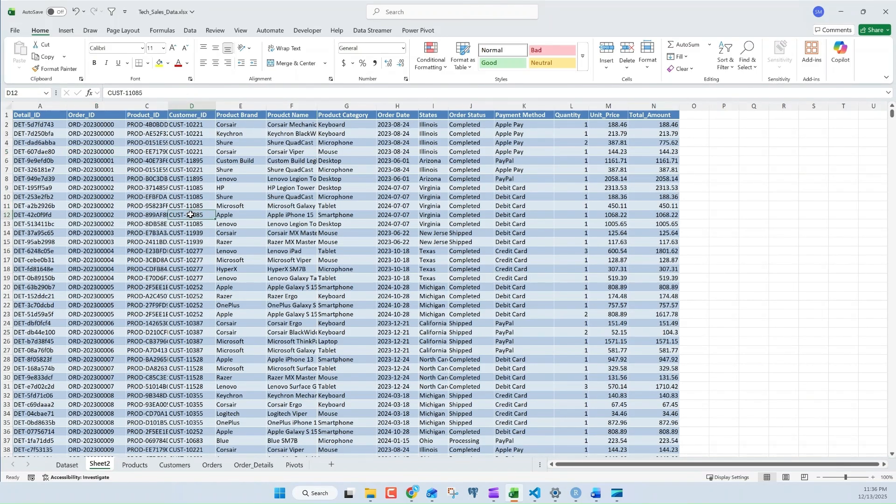
left_click_drag(32, 115, 433, 261)
left_click(67, 465)
left_click(98, 335)
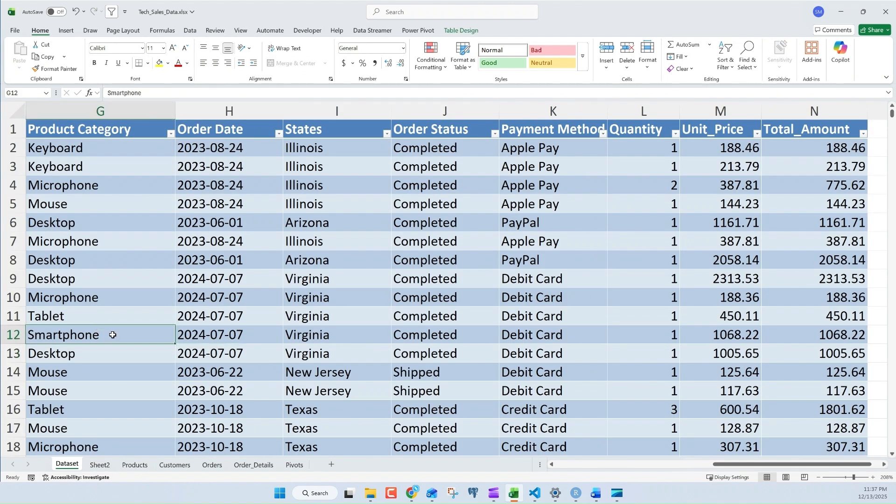
left_click(206, 270)
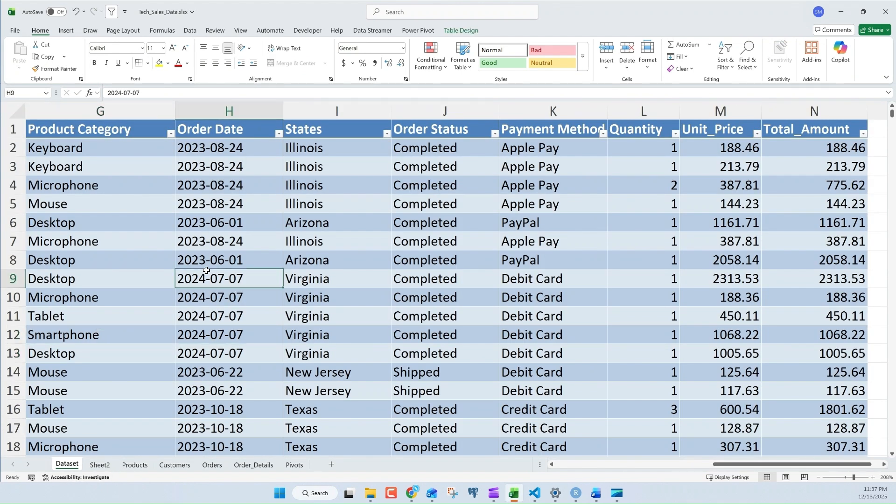
left_click(240, 258)
left_click(371, 277)
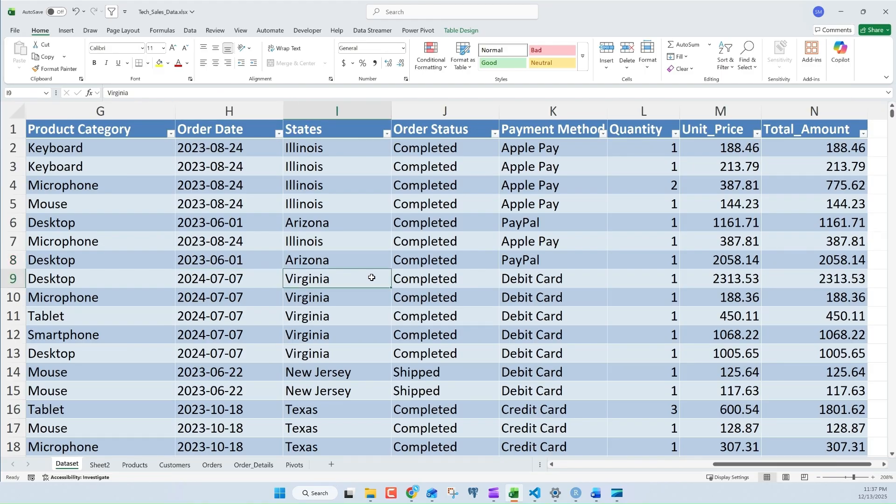
left_click(100, 464)
left_click(146, 241)
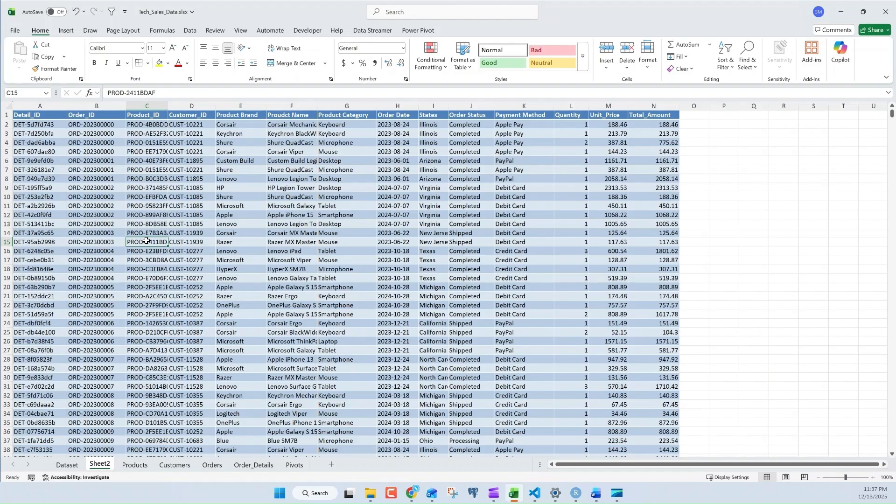
left_click(172, 285)
left_click(239, 280)
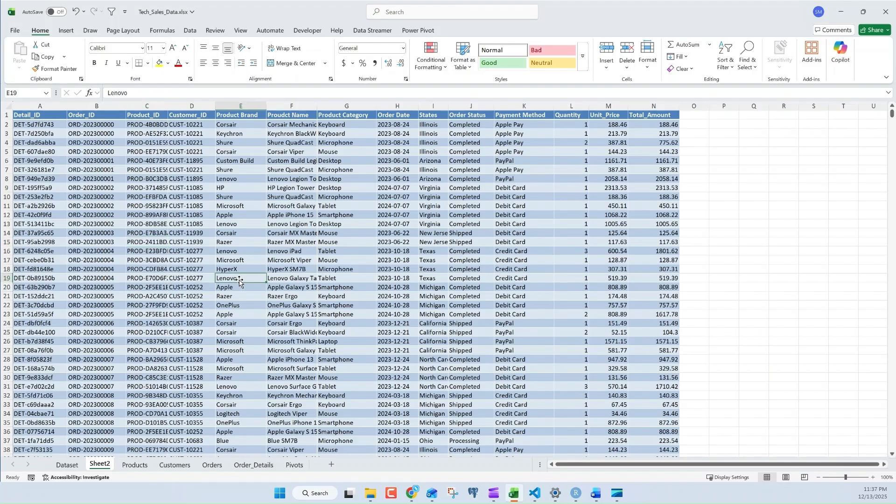
Create a PivotTable from the range Sheet2!$A$1:$N$29972 on a new worksheet and show its field list.
left_click(305, 287)
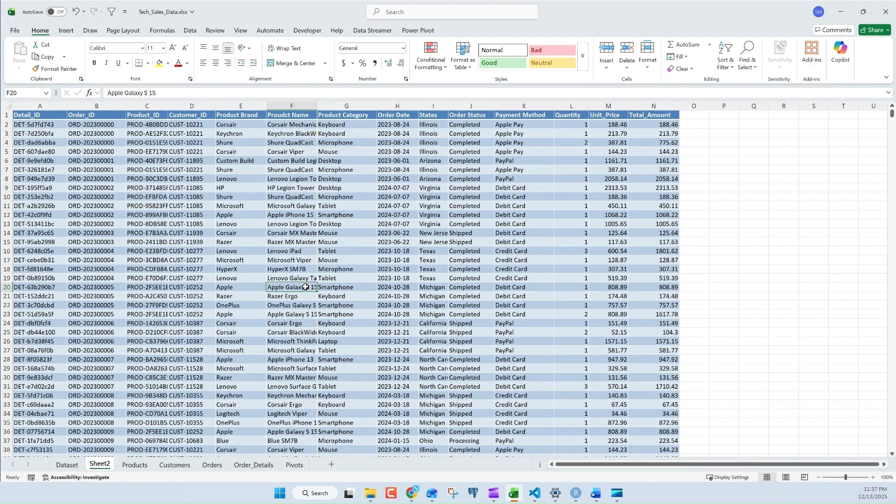
key("ctrl+a")
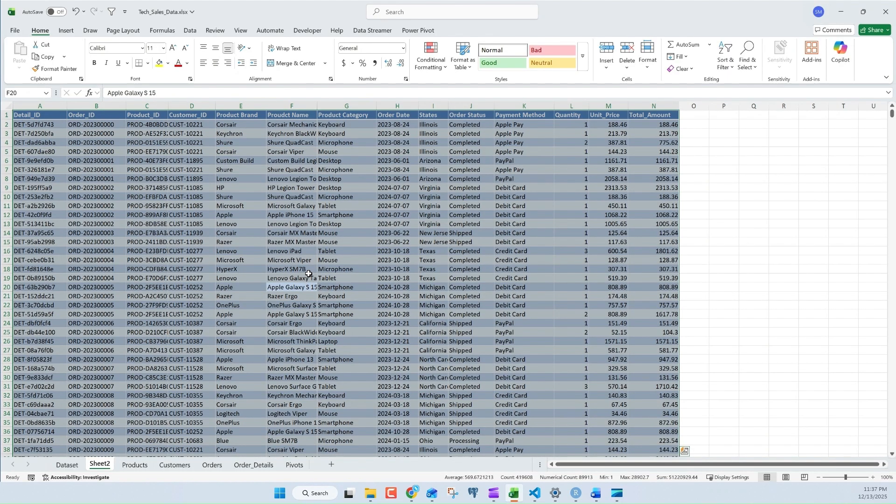
left_click(65, 30)
left_click(23, 69)
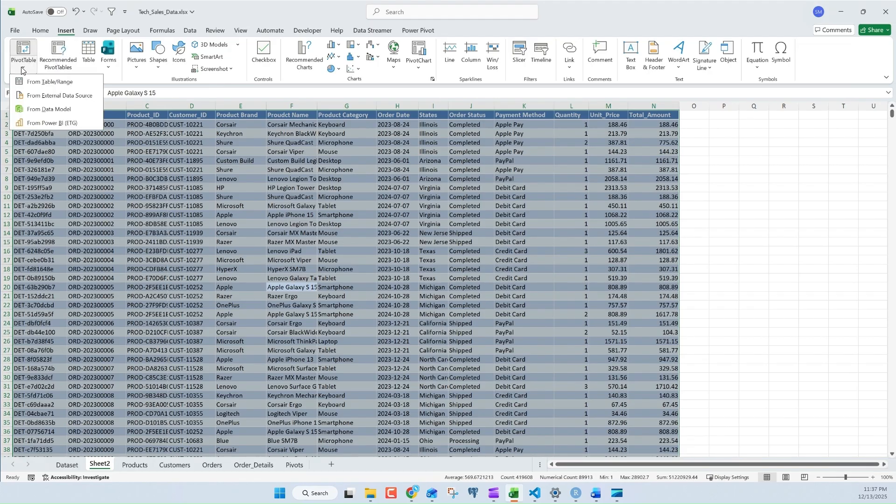
left_click(46, 110)
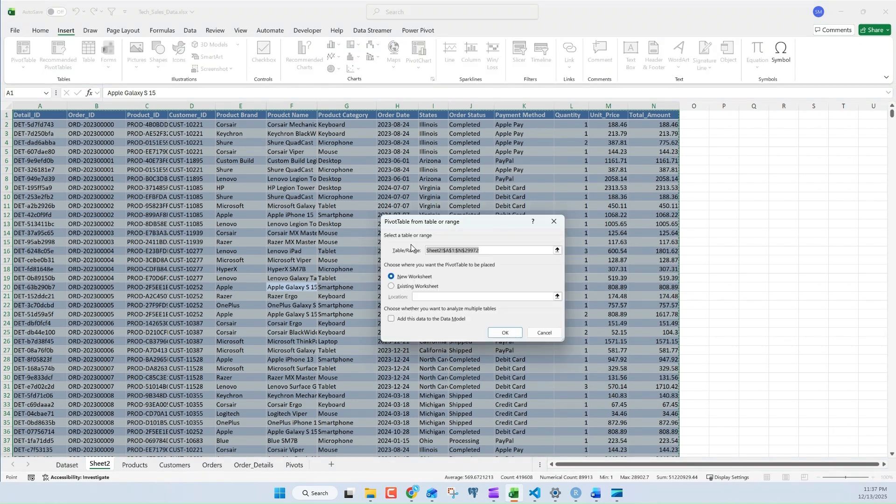
left_click(490, 251)
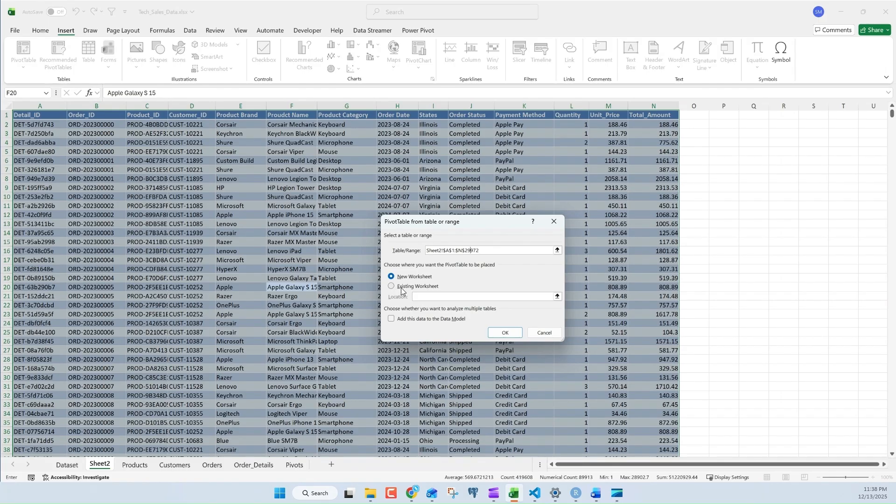
left_click(501, 336)
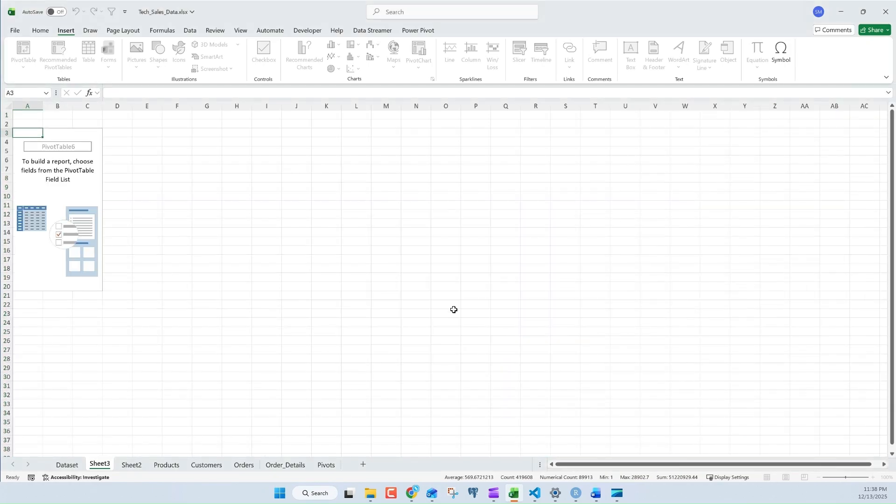
left_click(57, 184)
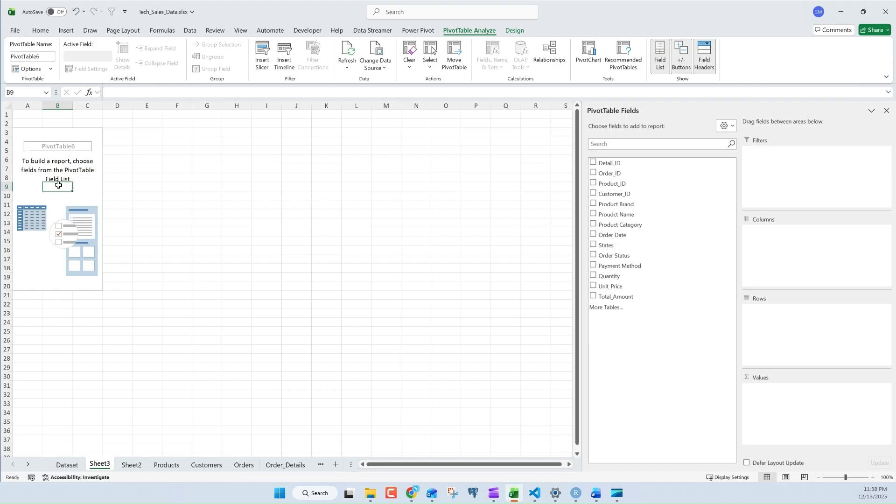
Insert a blank column before column A on Sheet3 to shift the empty PivotTable over by one column.
left_click(31, 105)
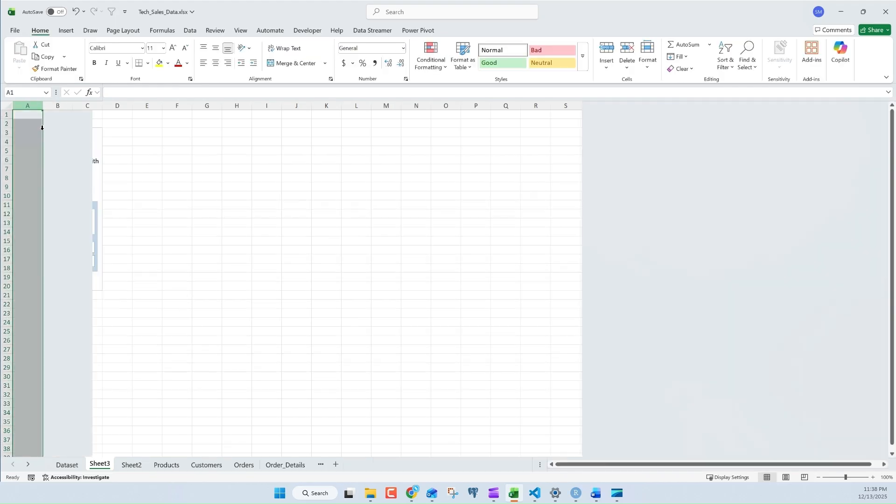
right_click(31, 117)
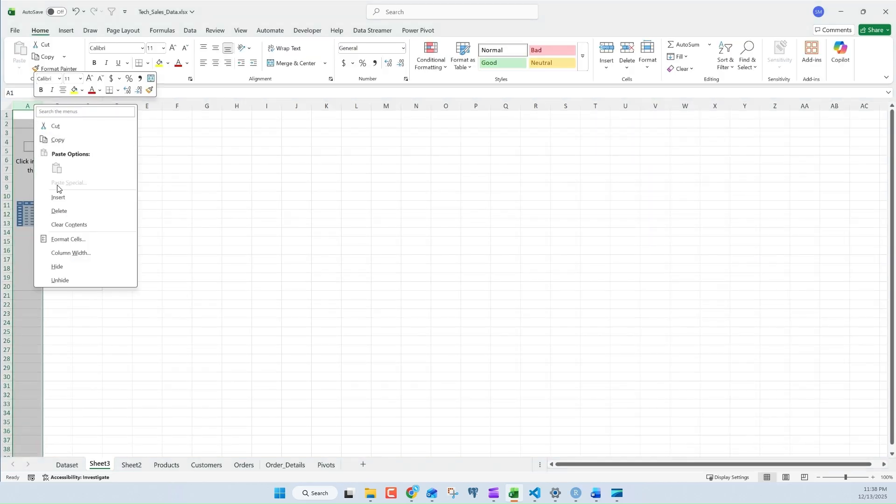
left_click(58, 197)
left_click(132, 293)
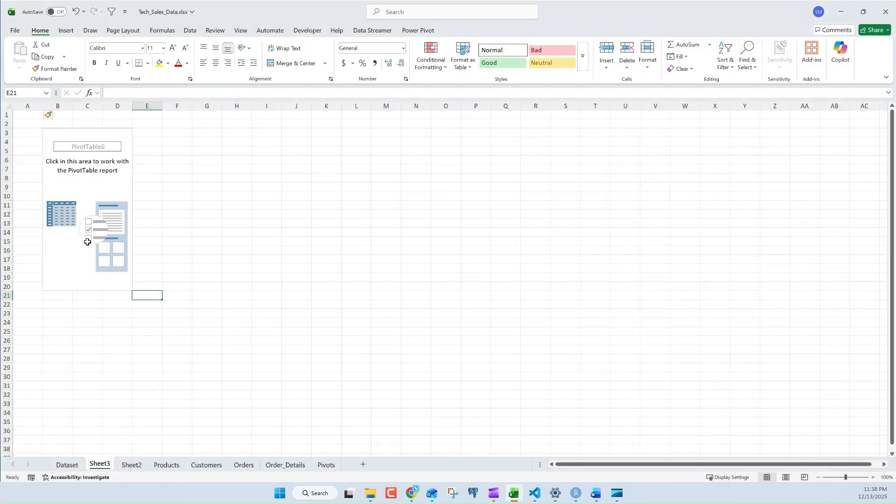
Examine the field list and the analysis and design options available for the empty PivotTable on Sheet3.
left_click(88, 242)
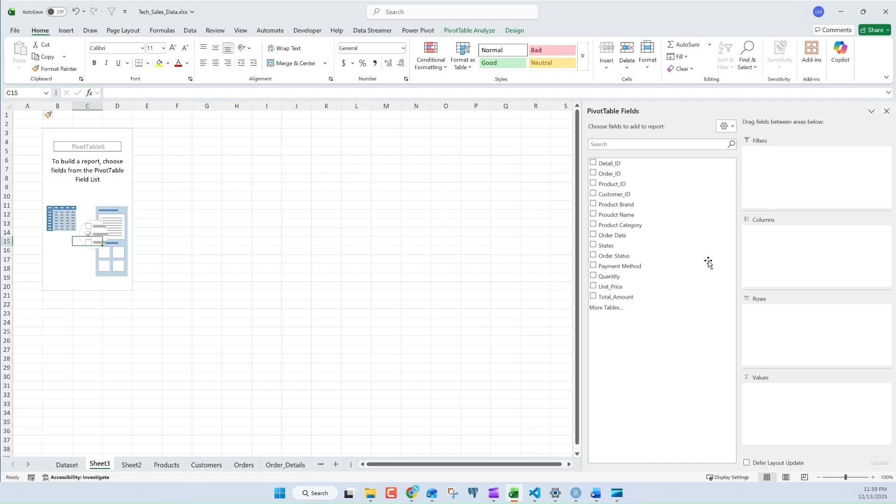
left_click(351, 216)
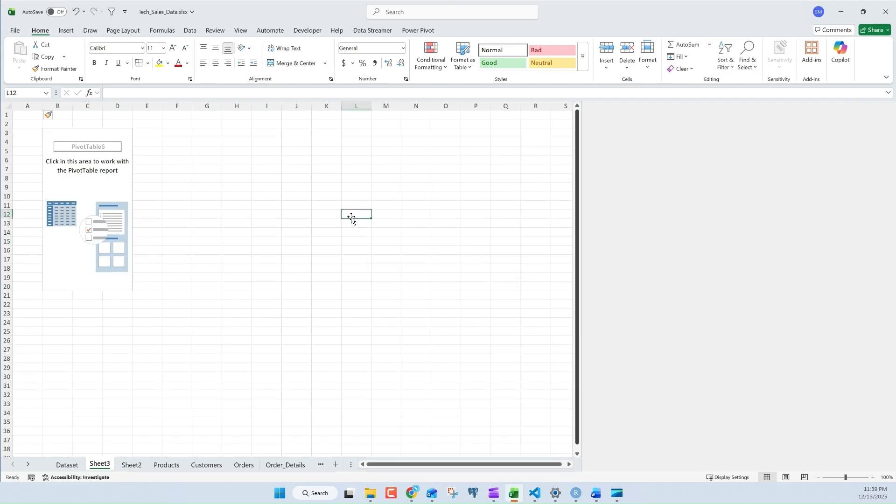
left_click(99, 194)
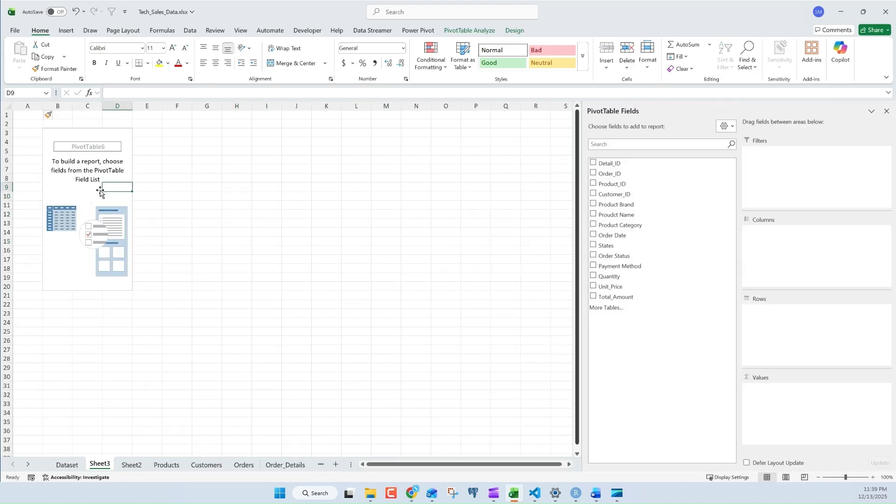
left_click(101, 189)
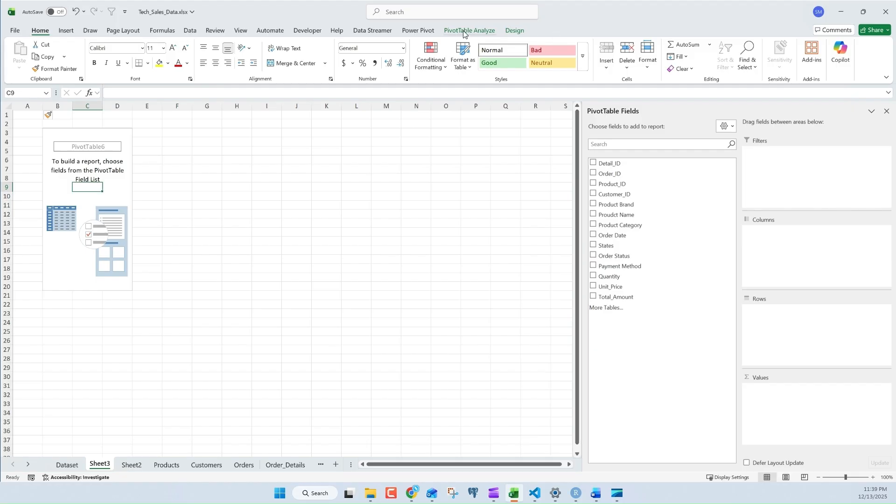
left_click(482, 31)
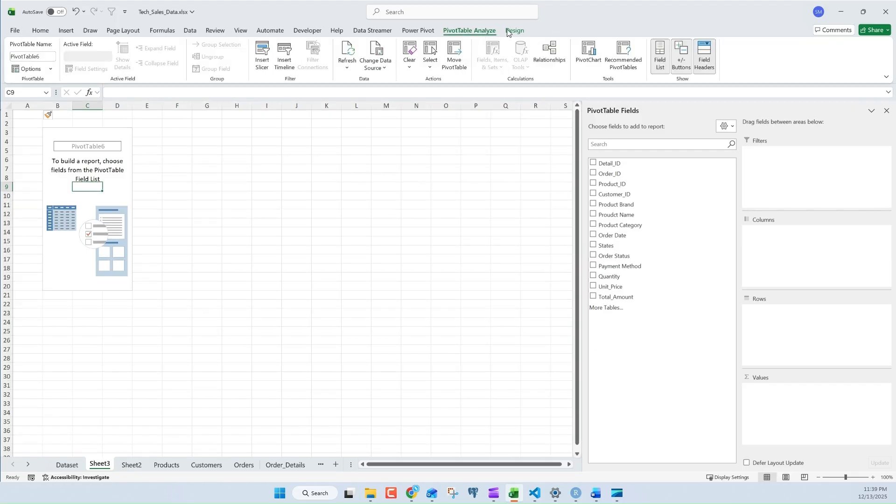
left_click(521, 34)
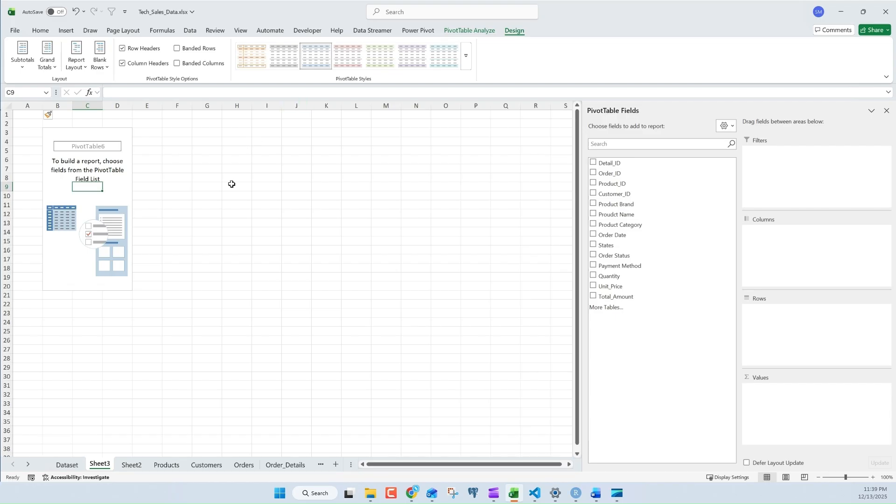
left_click(212, 202)
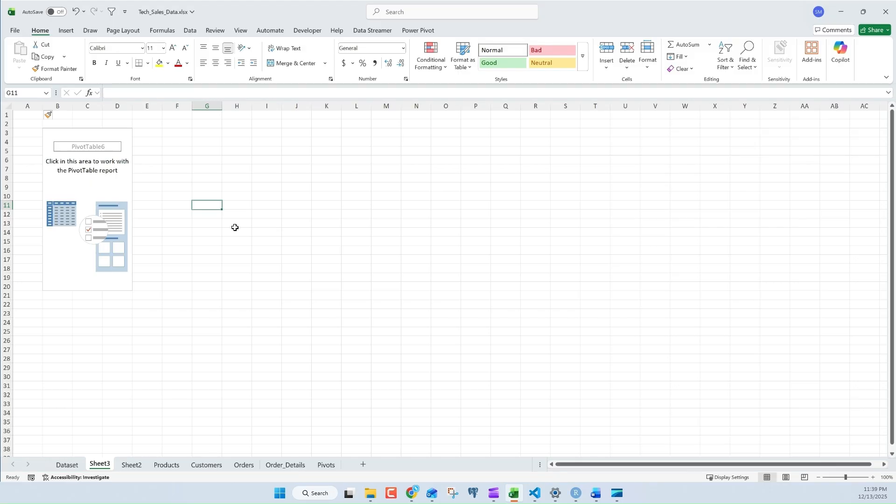
Put Product Brand in the rows and Sum of Quantity in the values of the Sheet3 PivotTable, and widen column C.
left_click(112, 187)
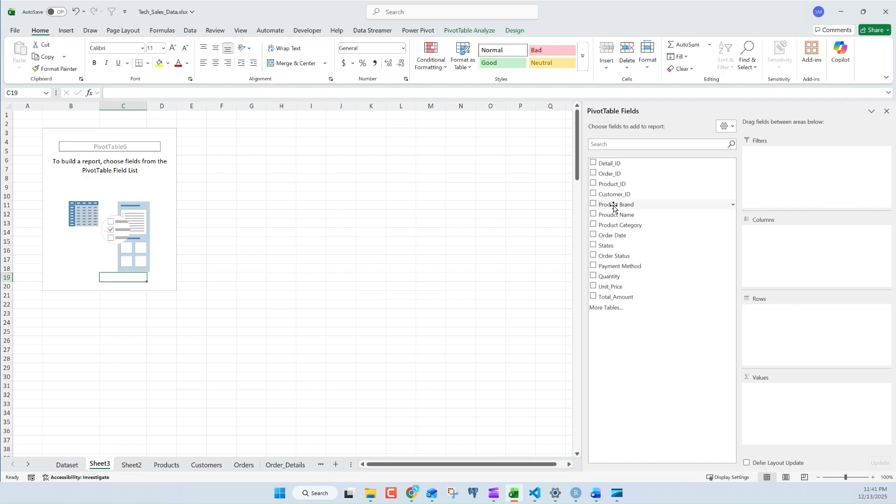
left_click_drag(612, 204, 799, 323)
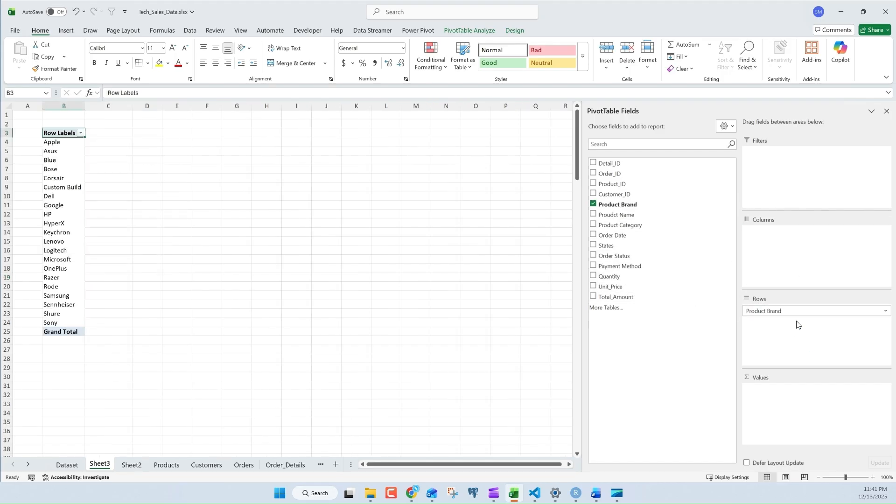
left_click_drag(616, 277, 788, 409)
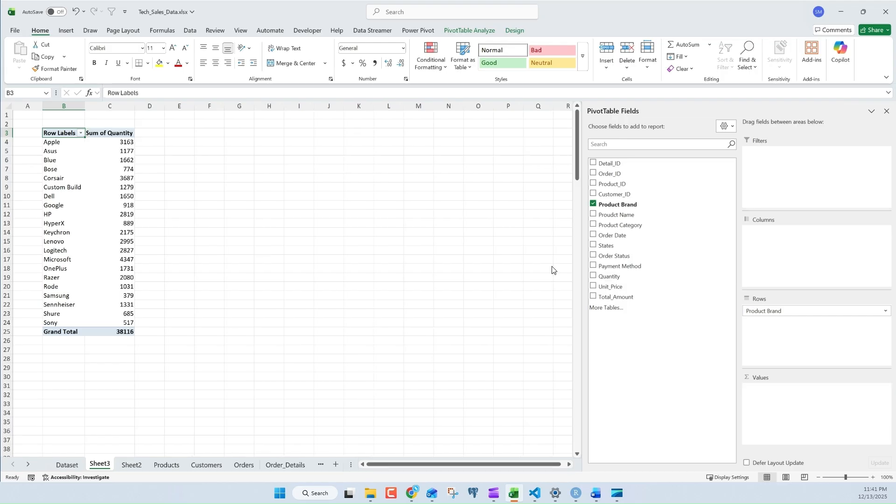
left_click_drag(141, 101, 154, 103)
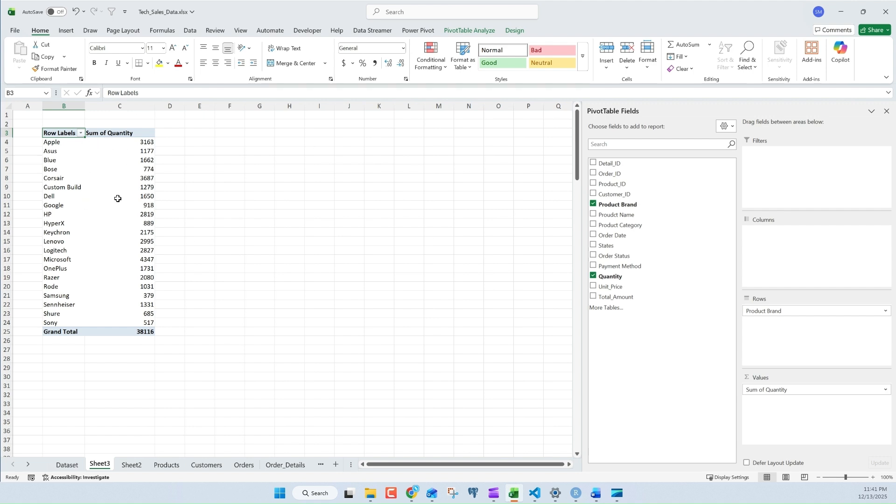
Sort the product brands in the PivotTable by Sum of Quantity from largest to smallest.
left_click(131, 143)
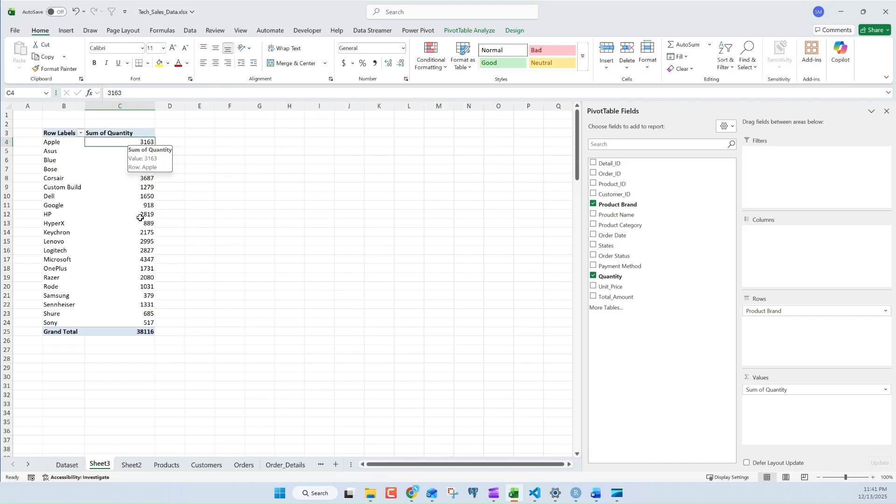
left_click(140, 258)
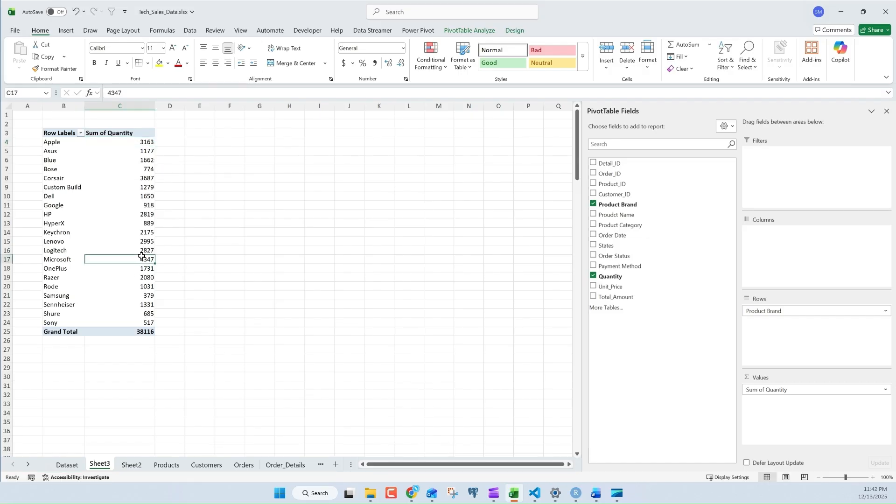
left_click(132, 143)
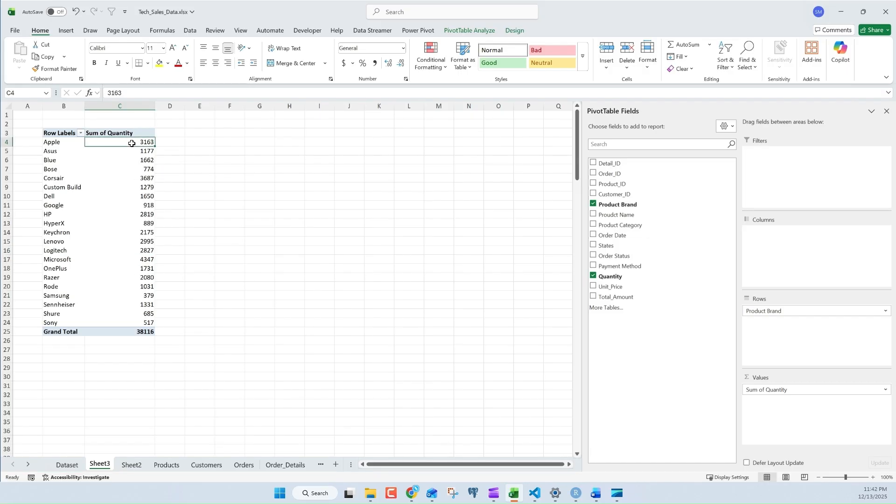
right_click(138, 143)
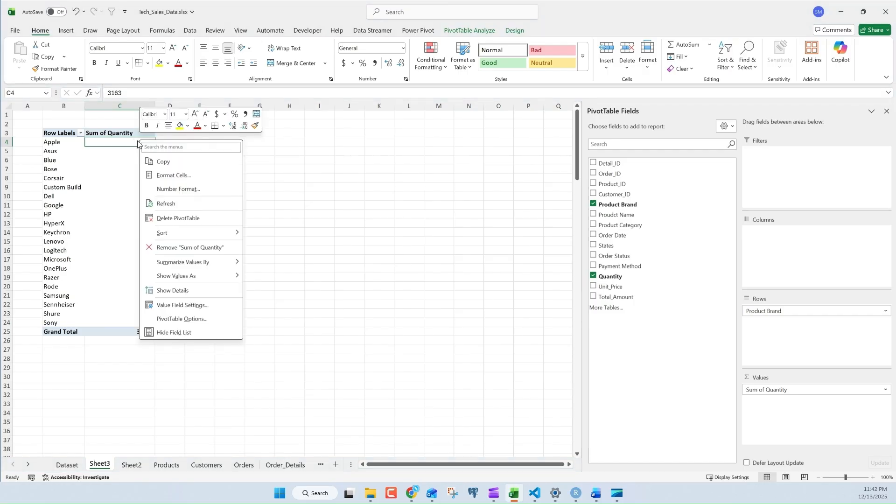
mouse_move(243, 235)
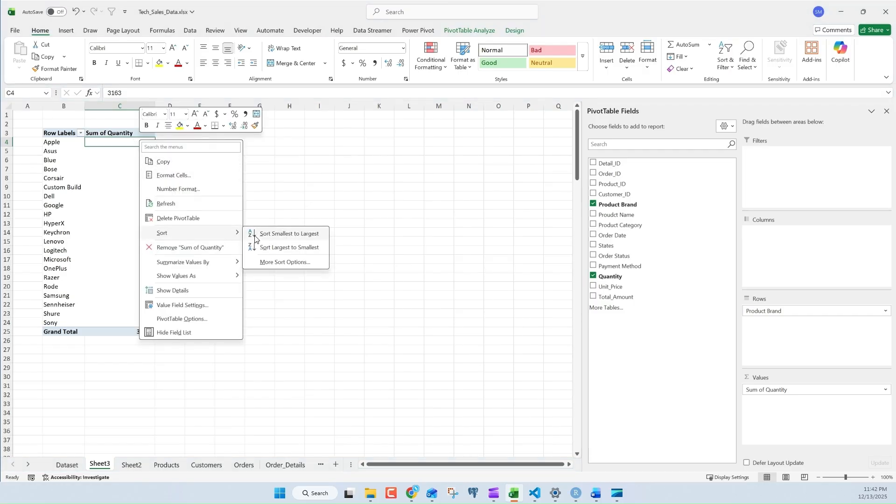
left_click(290, 248)
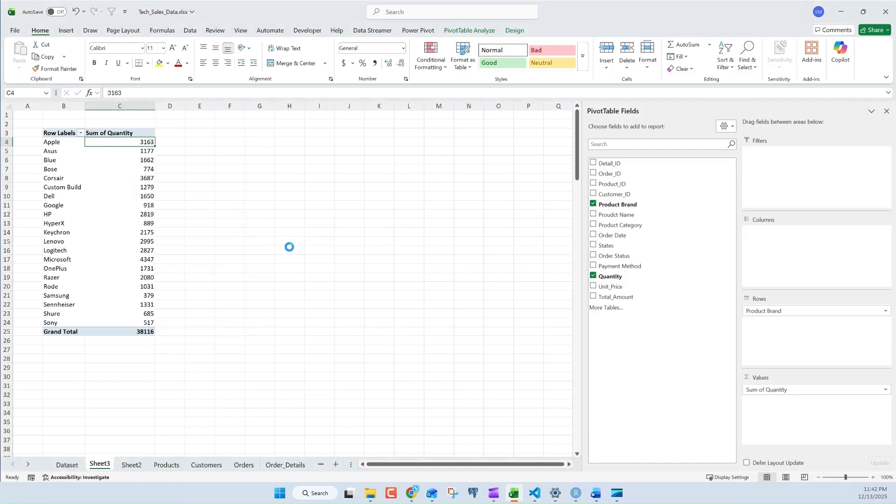
left_click(180, 178)
left_click(88, 146)
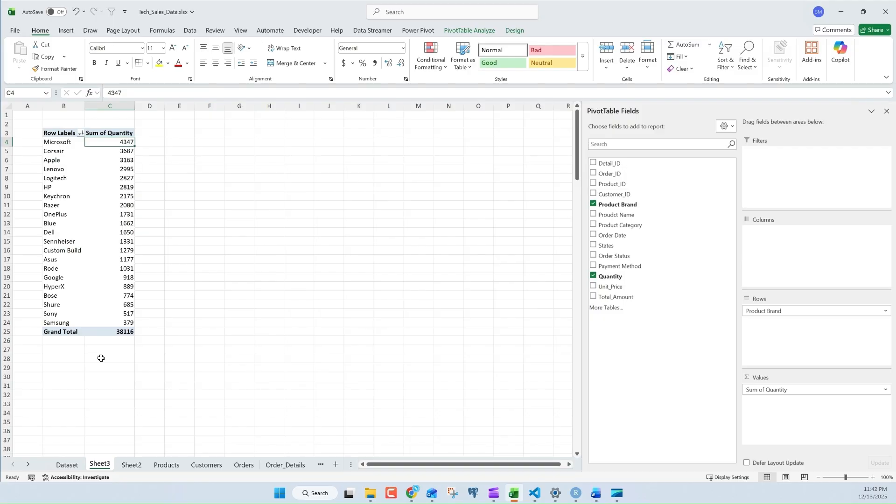
left_click(153, 359)
left_click(93, 279)
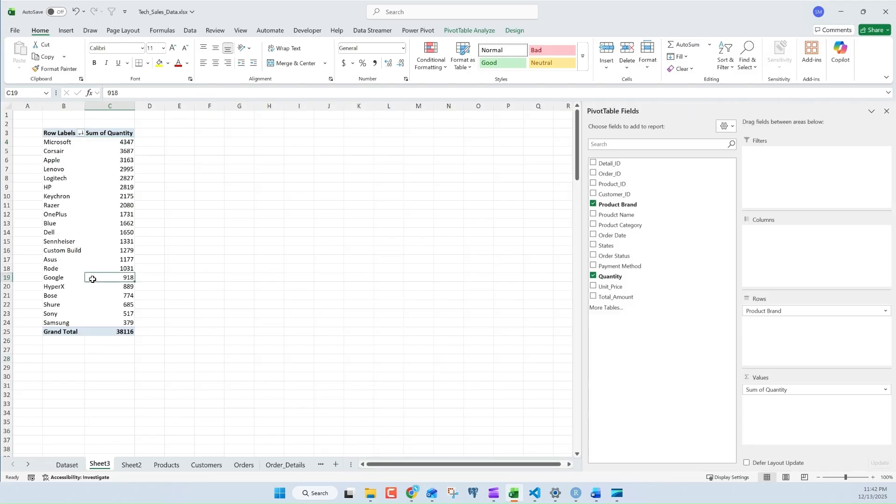
mouse_move(92, 279)
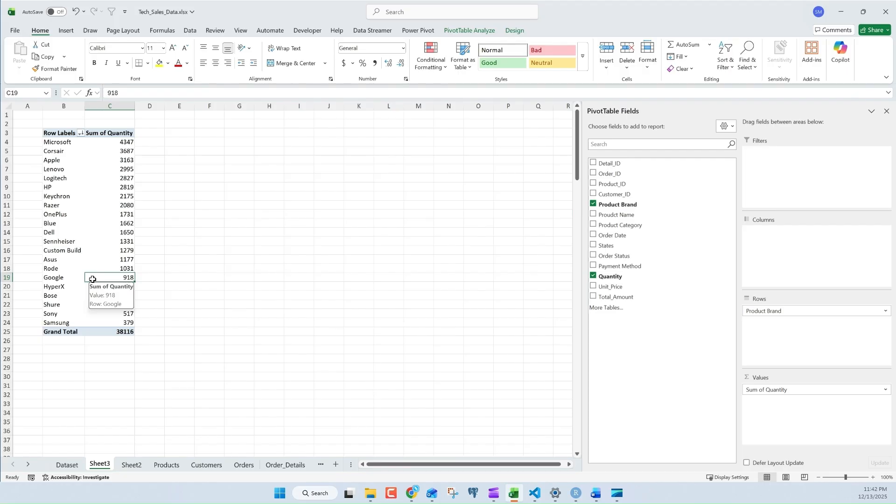
left_click(110, 169)
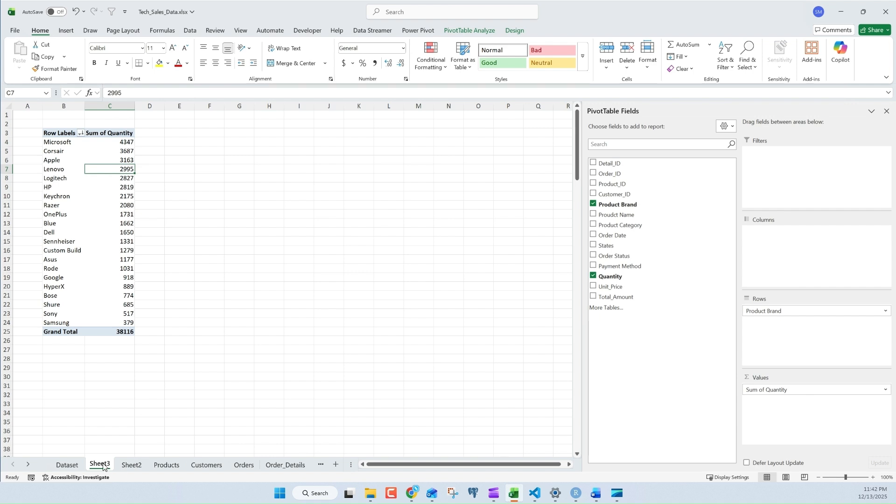
Review the Order Date and States entries of the formatted table on the Dataset sheet.
left_click(66, 465)
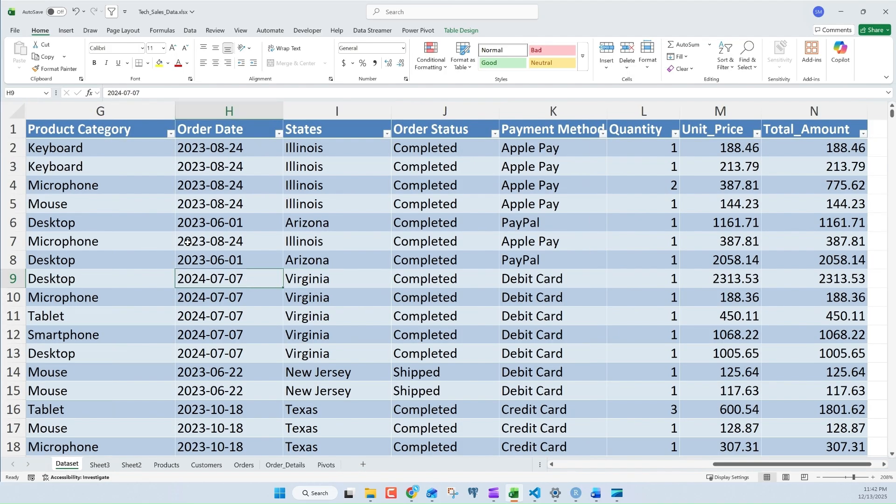
left_click(319, 241)
left_click(347, 295)
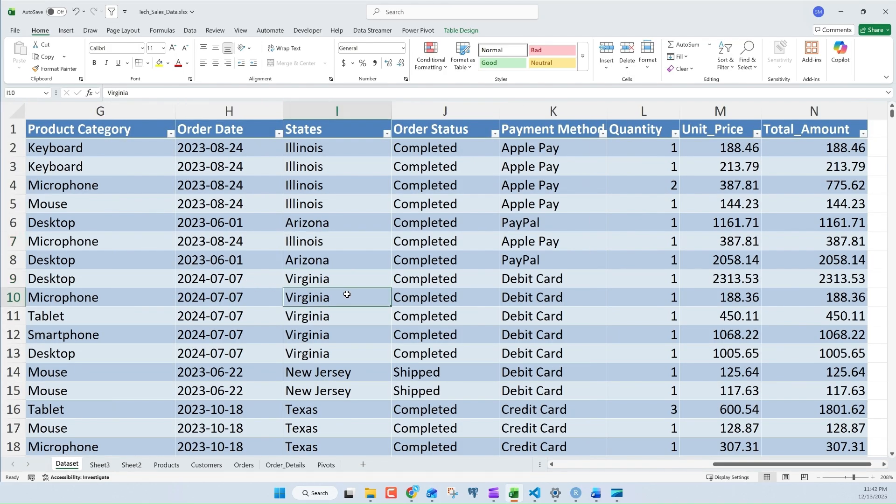
left_click(310, 240)
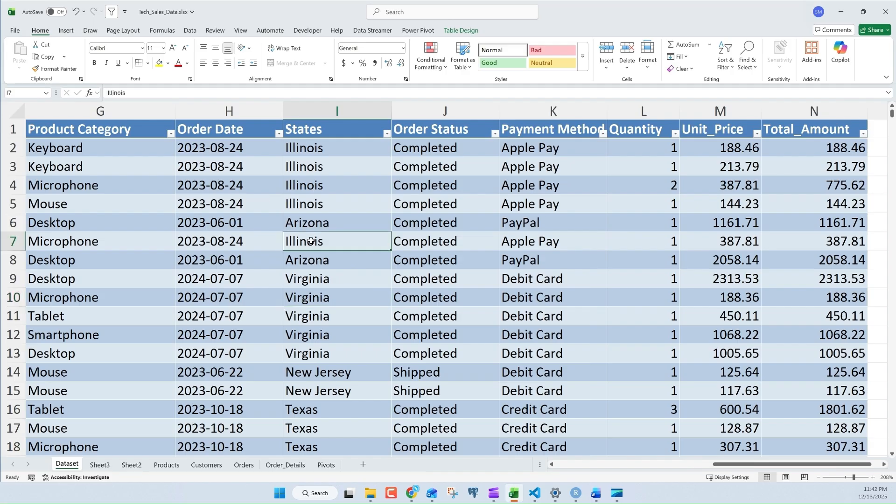
left_click(347, 294)
left_click(379, 223)
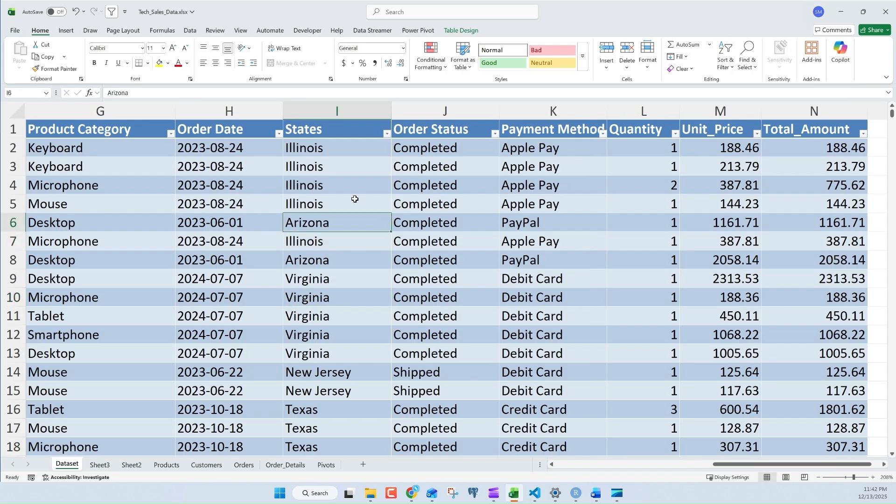
left_click(240, 211)
left_click(274, 239)
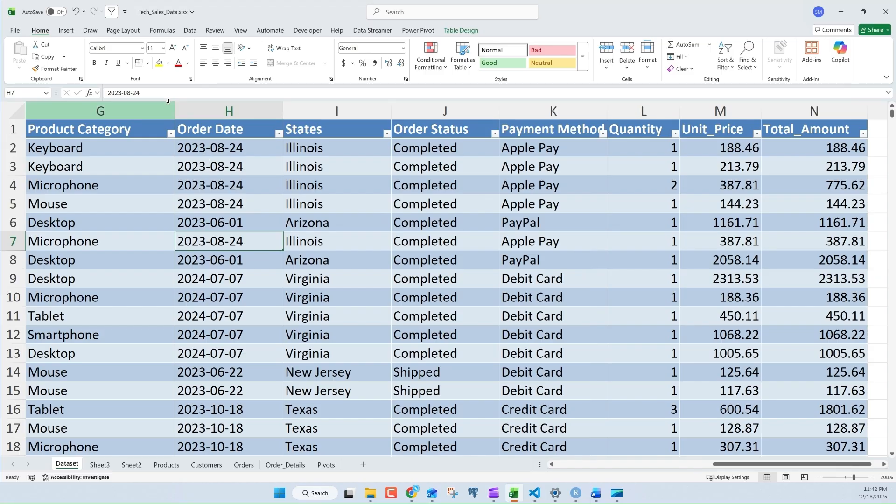
Create a second PivotTable from the named table dataset and place it on the existing Sheet3 at cell F3.
left_click(63, 33)
left_click(23, 64)
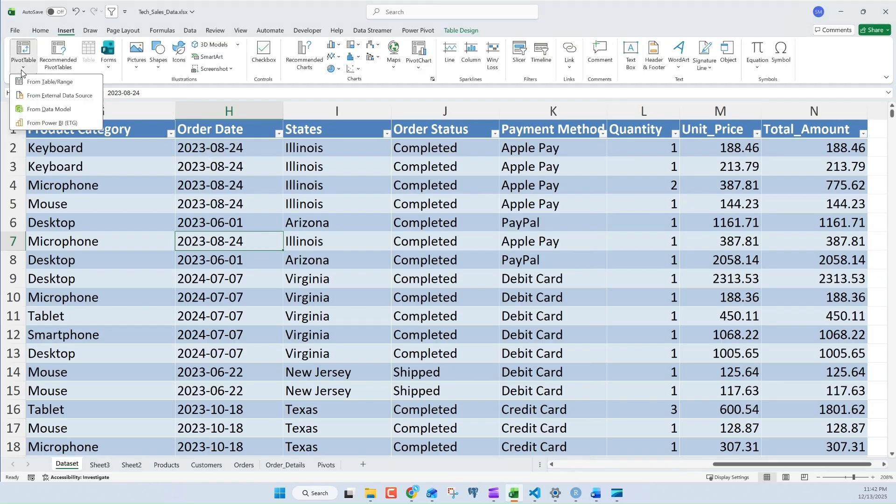
left_click(57, 83)
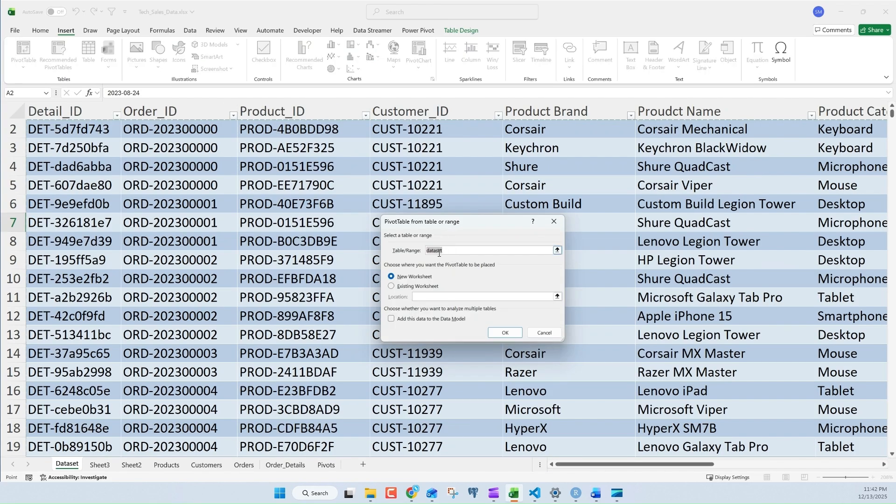
left_click(449, 249)
left_click_drag(441, 250, 419, 249)
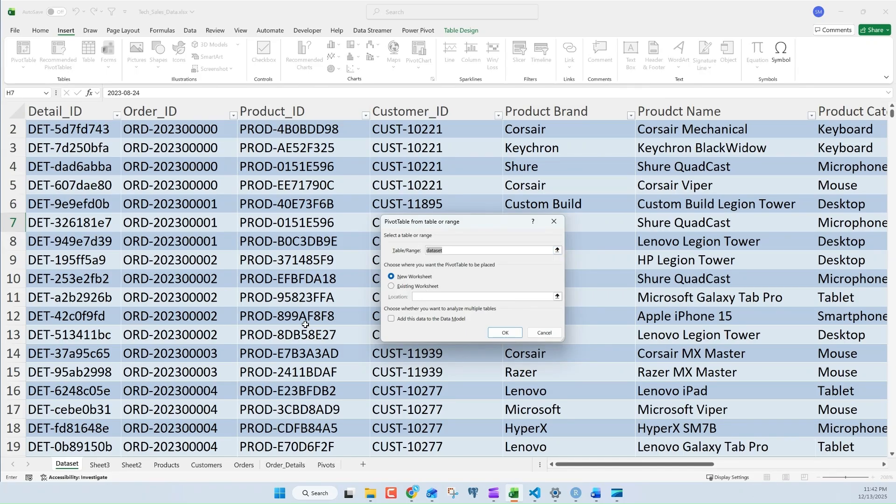
left_click(402, 287)
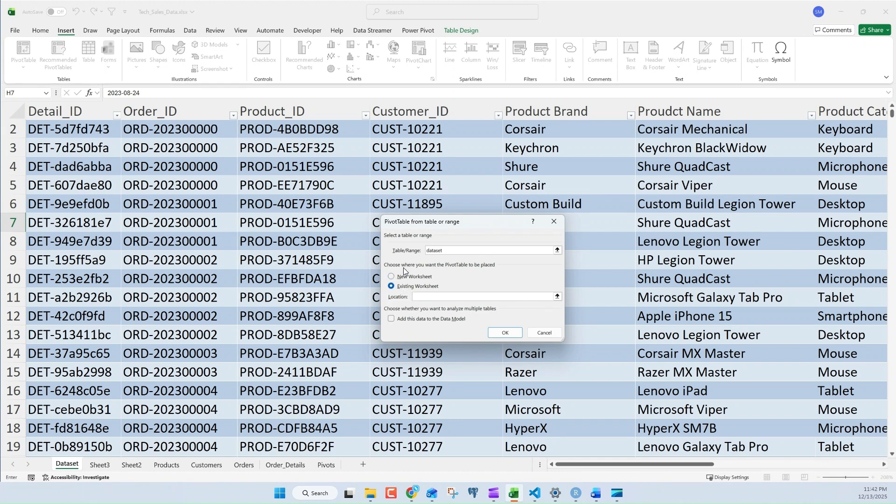
left_click(100, 465)
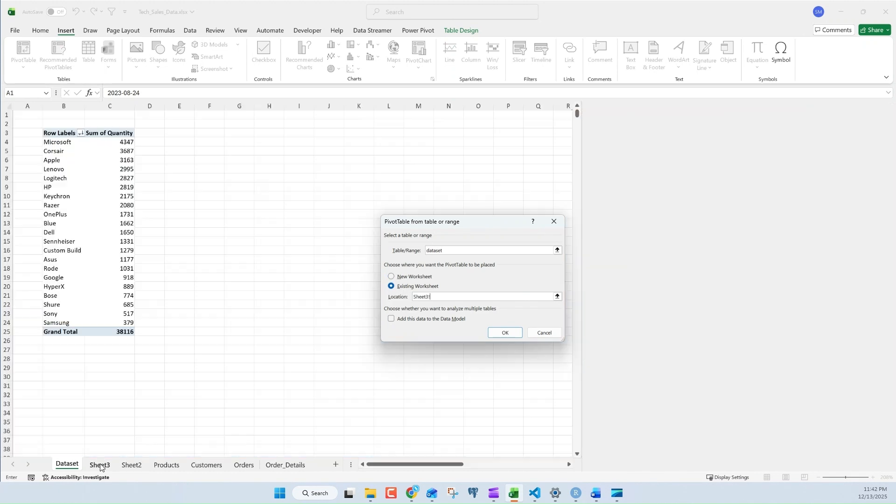
left_click(207, 132)
left_click(511, 334)
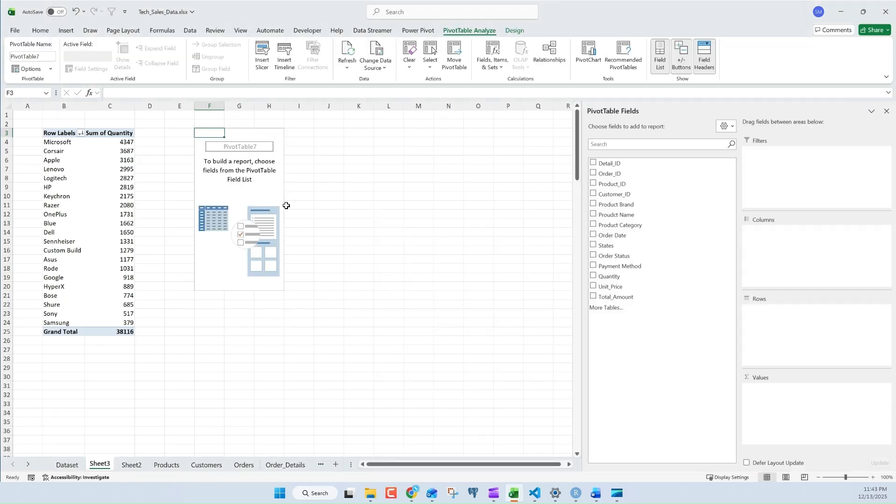
Put Product Brand in the rows and Sum of Quantity in the values of the empty PivotTable at F3.
left_click(226, 133)
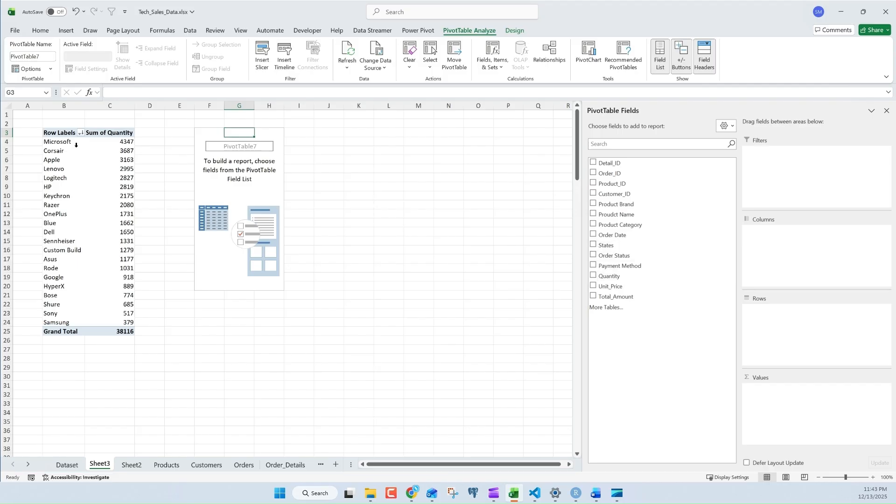
left_click(65, 132)
left_click_drag(65, 132, 124, 331)
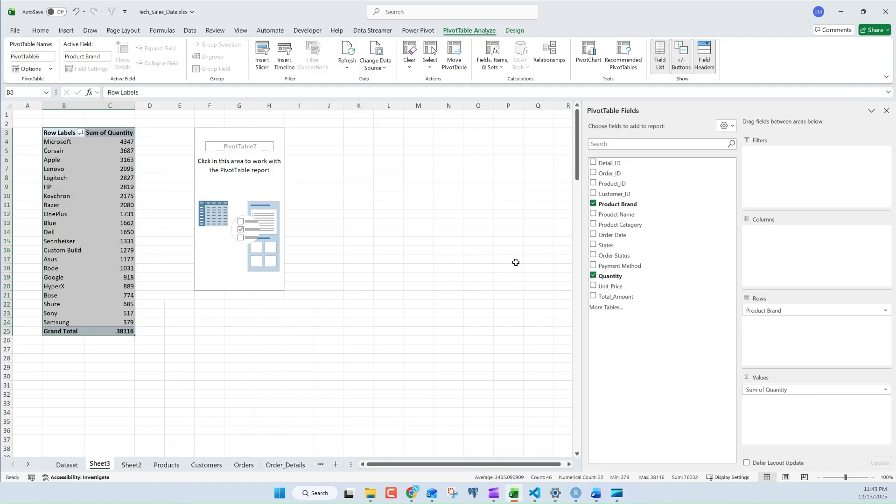
left_click(217, 189)
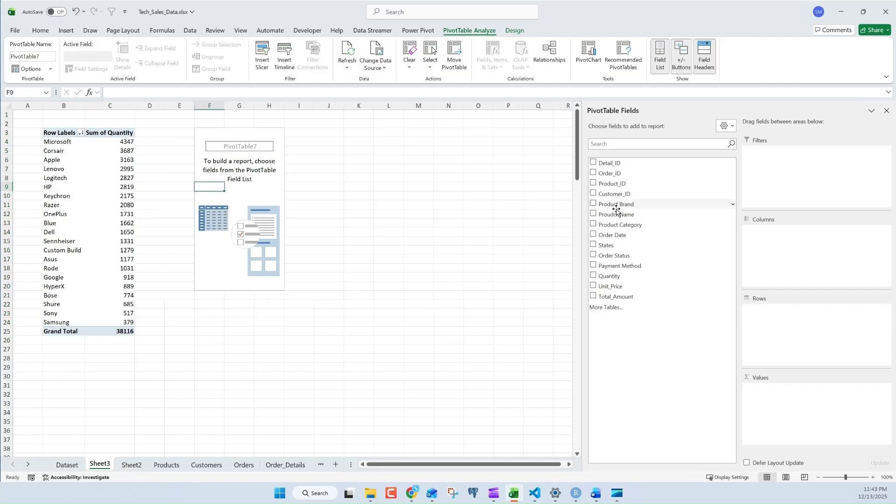
left_click_drag(618, 204, 780, 311)
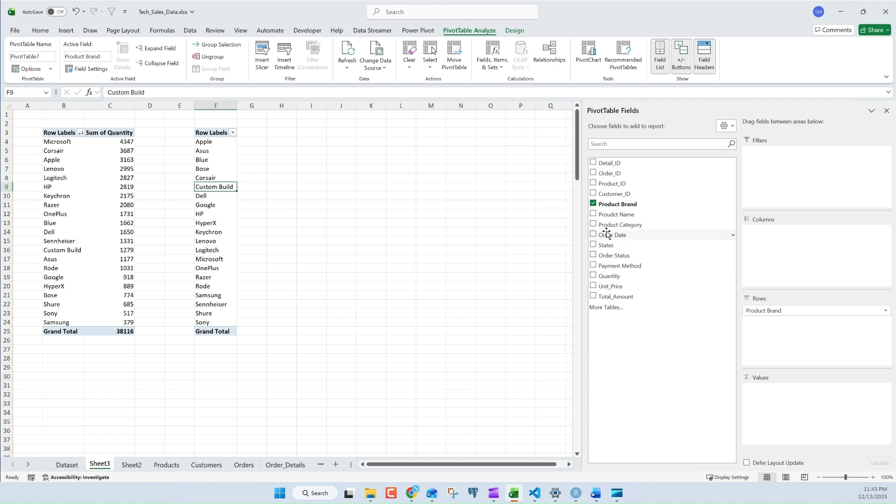
left_click_drag(614, 272, 759, 388)
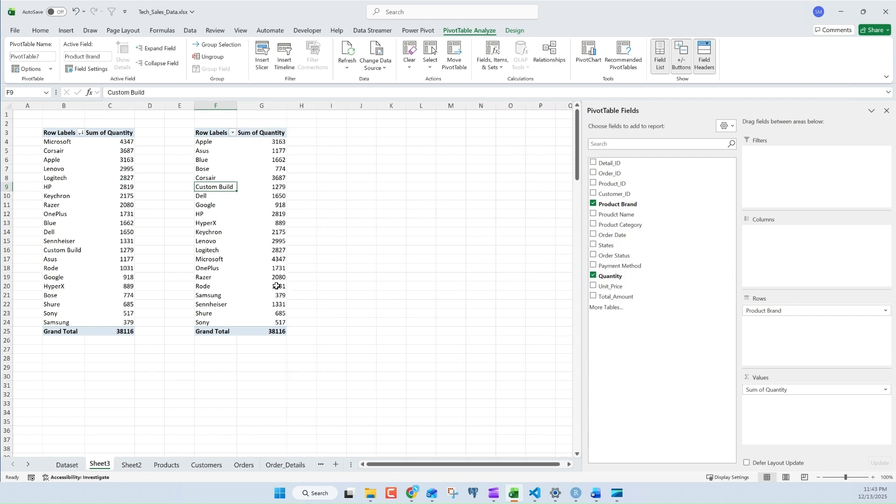
Compare the Grand Total rows and the full brand listings of the two PivotTables by selecting across both.
left_click_drag(78, 332, 265, 331)
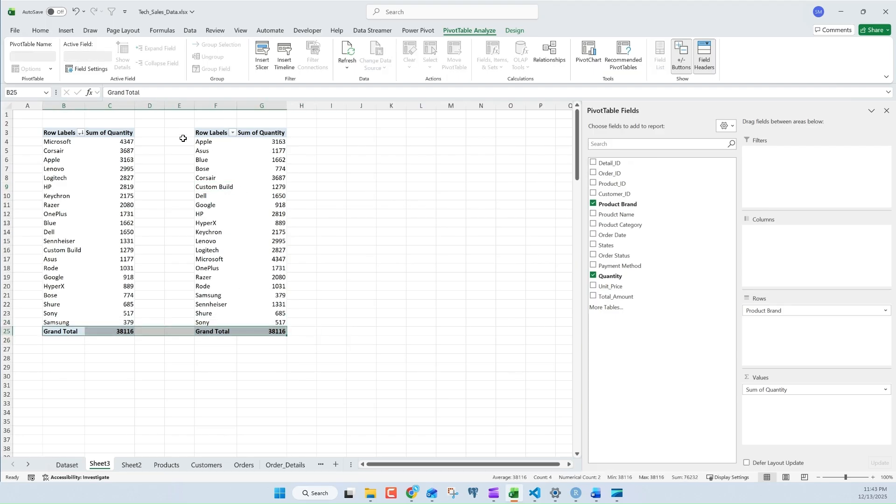
left_click_drag(85, 141, 268, 322)
left_click(70, 133)
left_click_drag(70, 134, 273, 327)
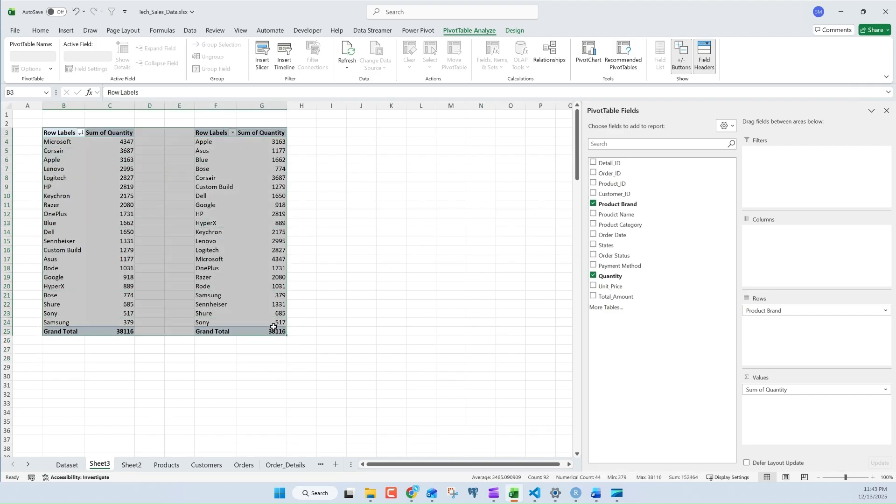